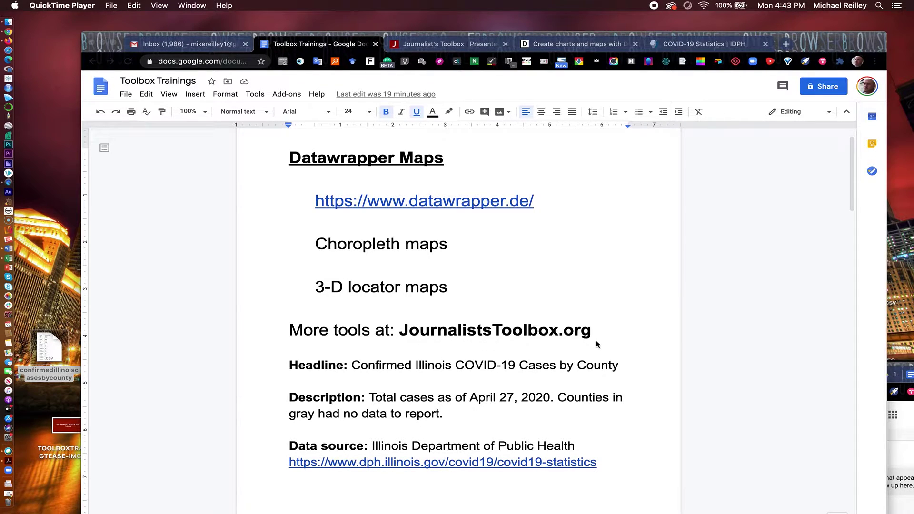
# On the Journalist's Toolbox site, browse to the Data Journalism topic and open its Mapping and Geocoding page
pyautogui.click(464, 46)
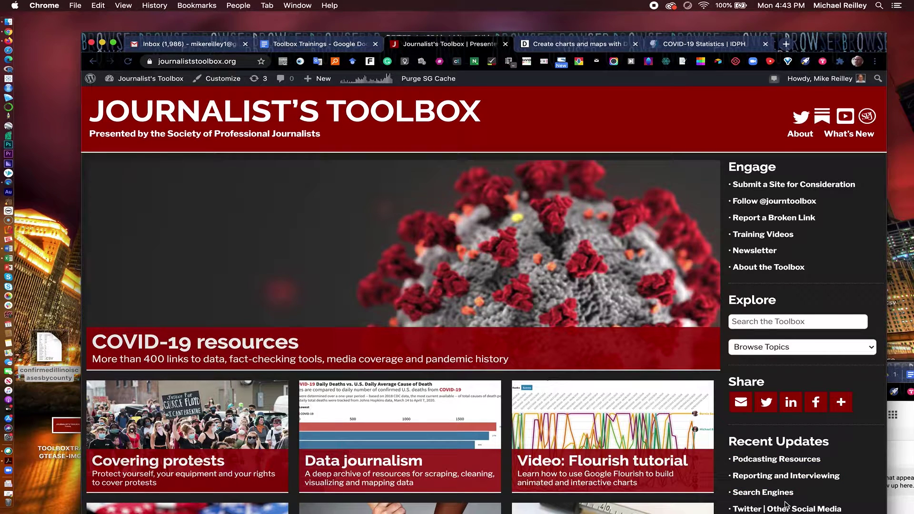
pyautogui.click(783, 349)
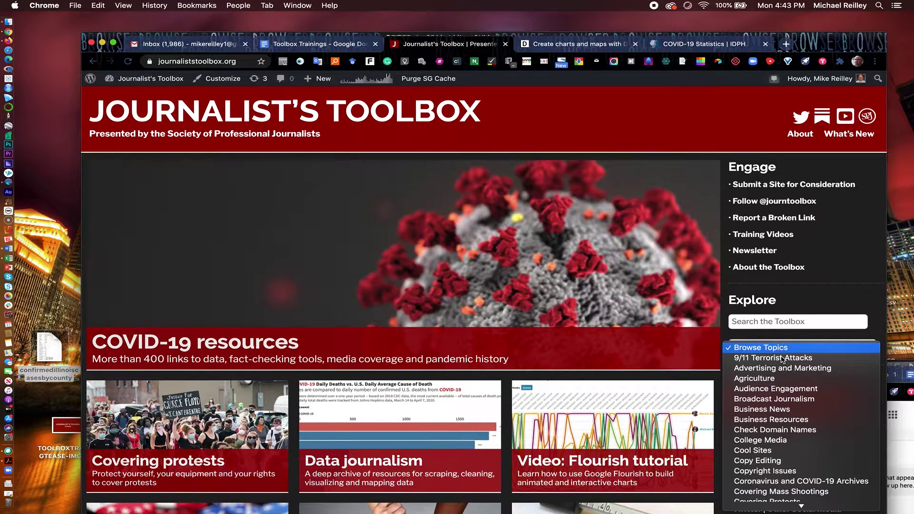
pyautogui.scroll(-3, 791, 483)
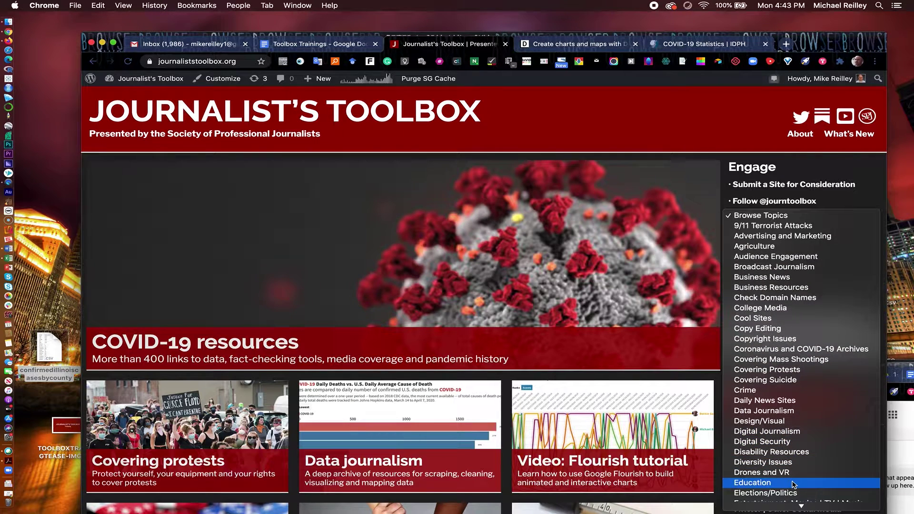
pyautogui.click(793, 413)
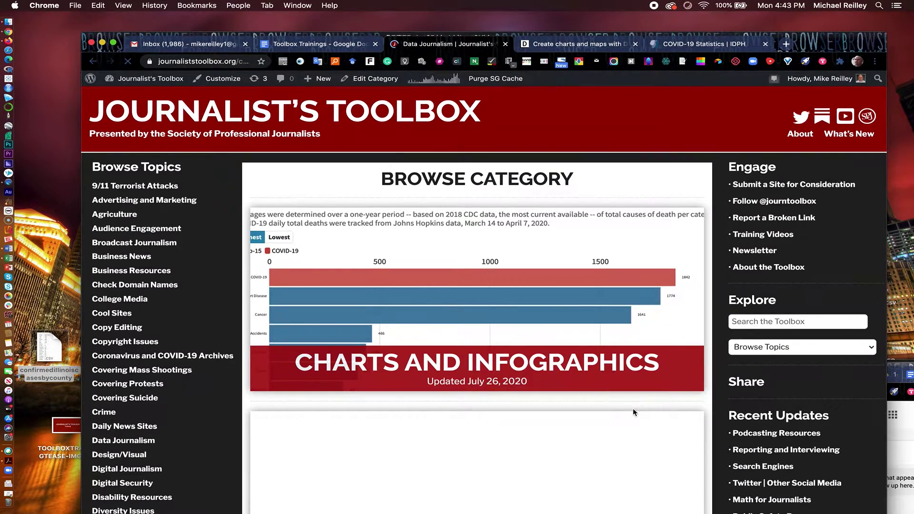
pyautogui.scroll(-10, 634, 412)
pyautogui.scroll(-4, 634, 412)
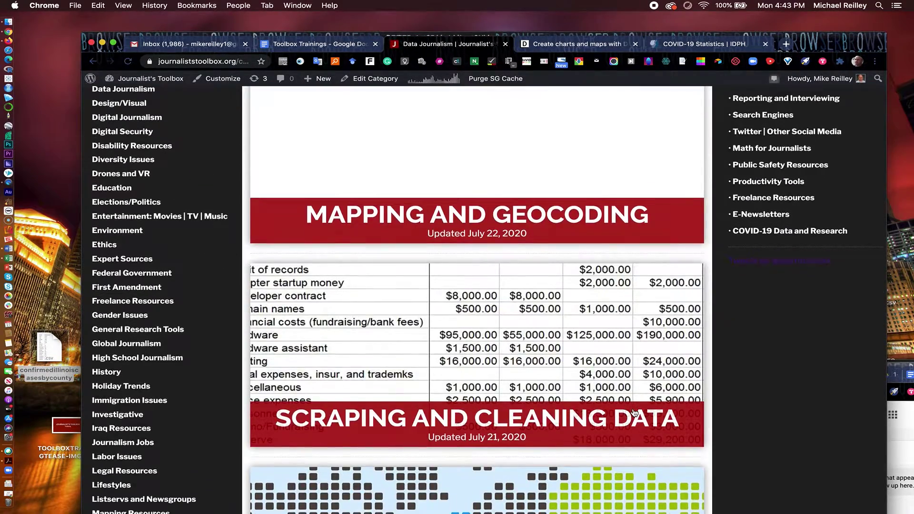
pyautogui.scroll(7, 559, 333)
pyautogui.click(509, 378)
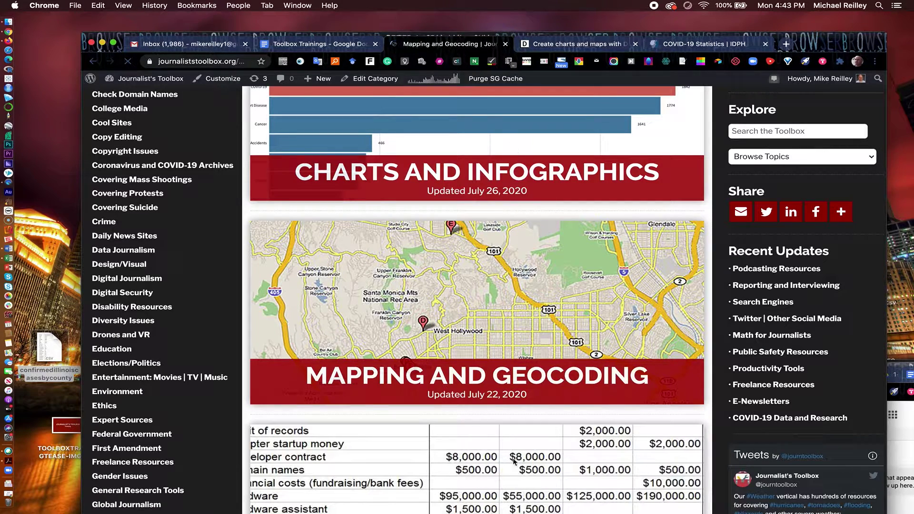
# Look through the mapping and geocoding tools and guides listed on the page, ending back on the site's home page
pyautogui.scroll(-3, 524, 496)
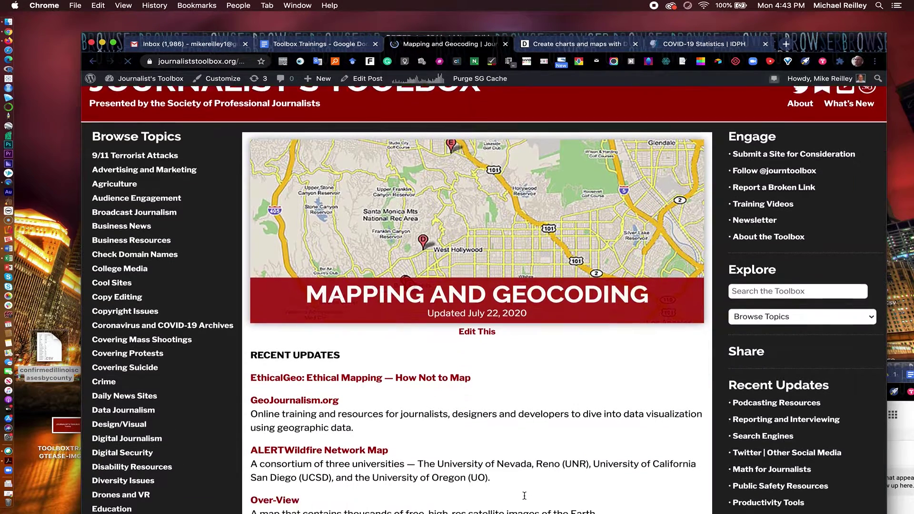
pyautogui.scroll(-3, 524, 496)
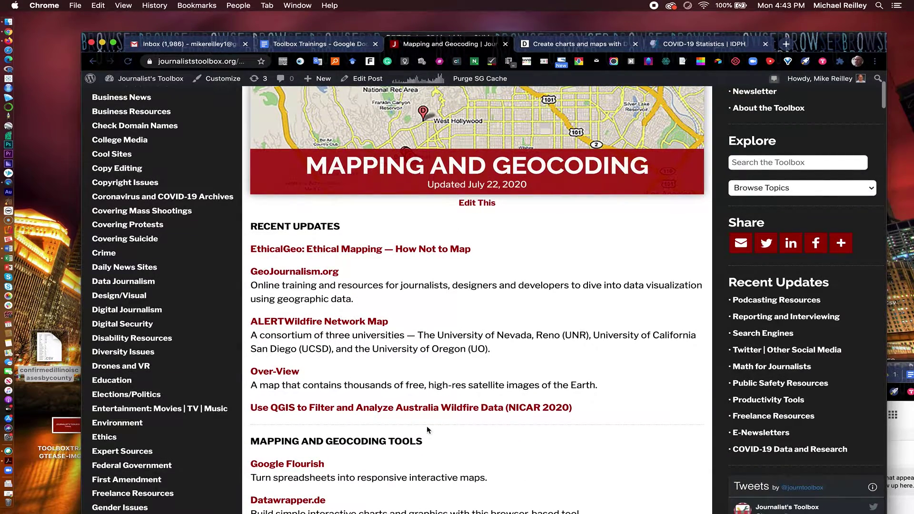
pyautogui.scroll(-1, 427, 428)
pyautogui.scroll(-5, 427, 430)
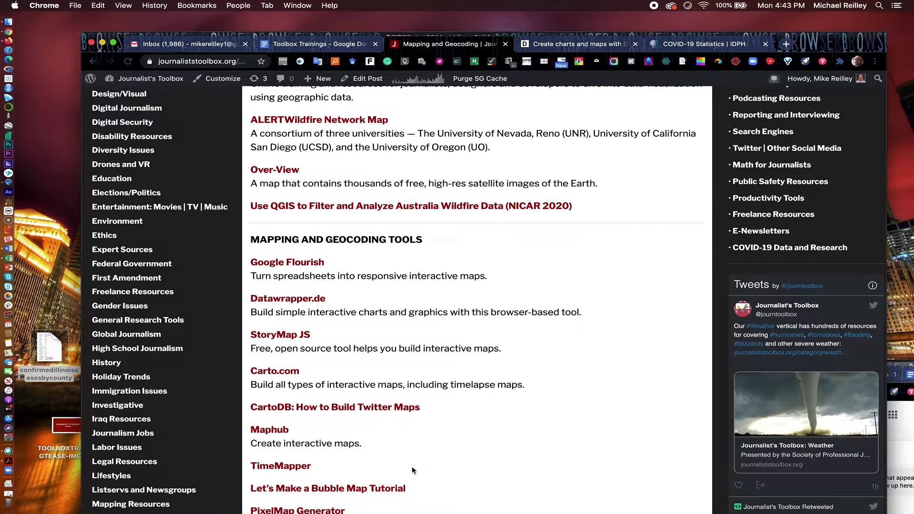
pyautogui.scroll(-7, 413, 471)
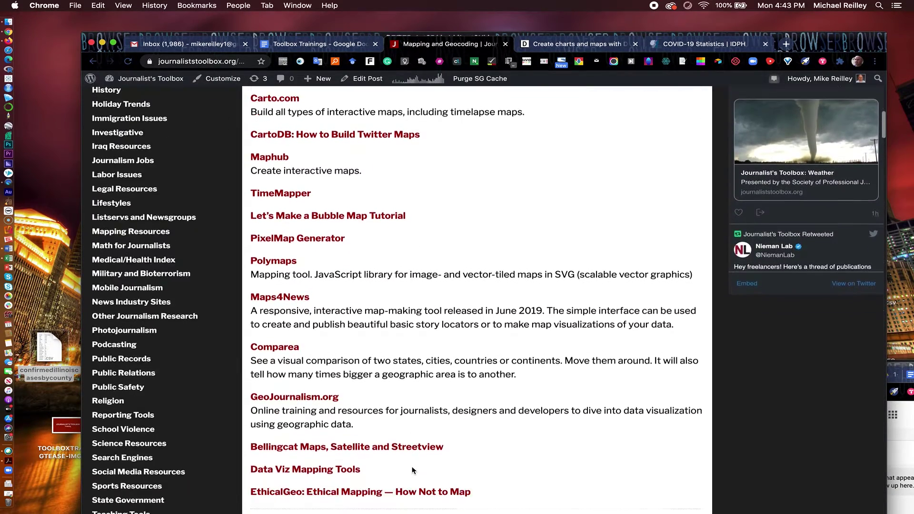
pyautogui.scroll(-9, 412, 470)
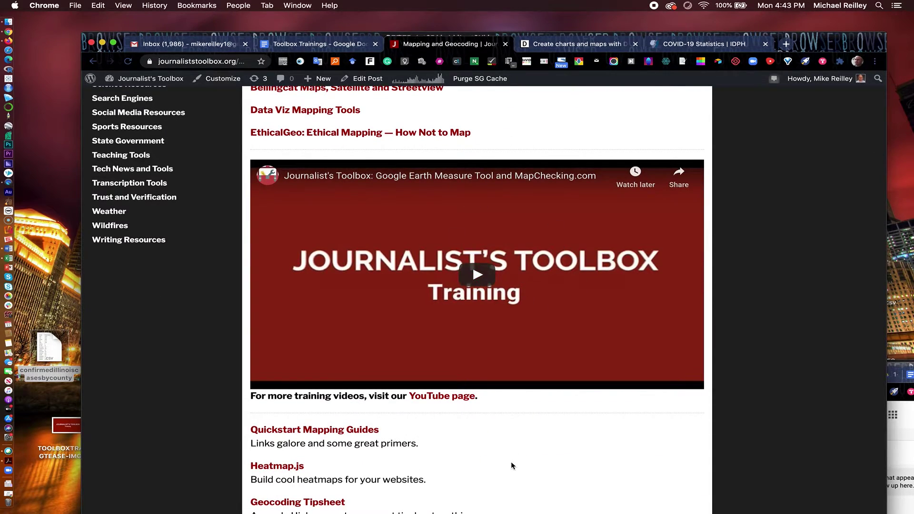
pyautogui.scroll(-15, 511, 466)
pyautogui.scroll(10, 511, 465)
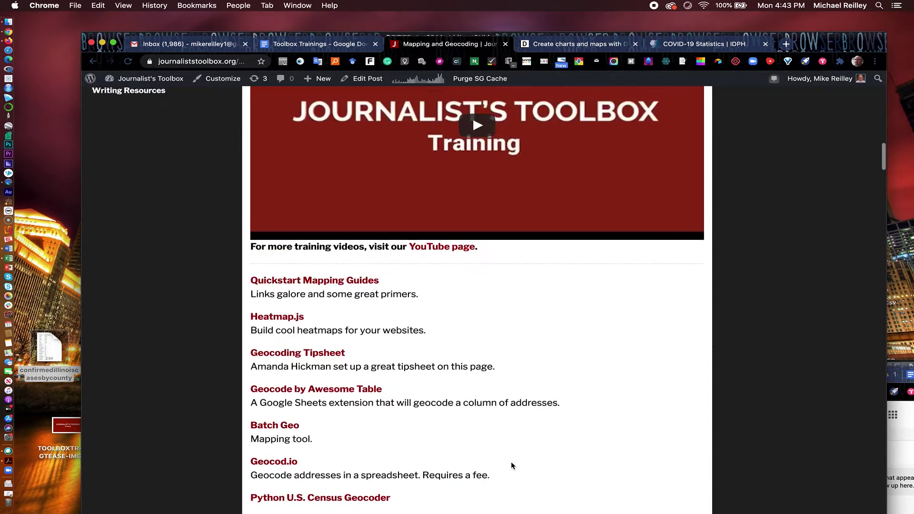
pyautogui.scroll(20, 511, 465)
pyautogui.click(469, 82)
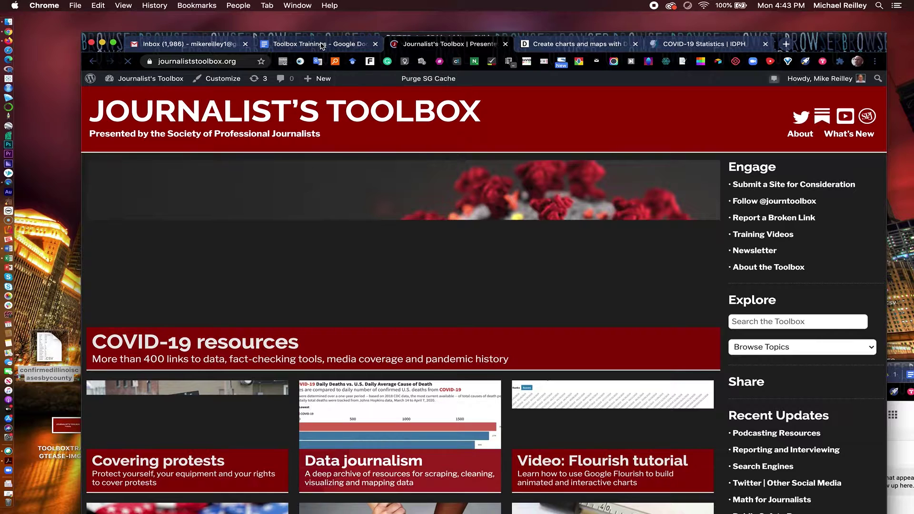
# Check the Toolbox Trainings document, switch to the Datawrapper site and open its dashboard
pyautogui.click(322, 46)
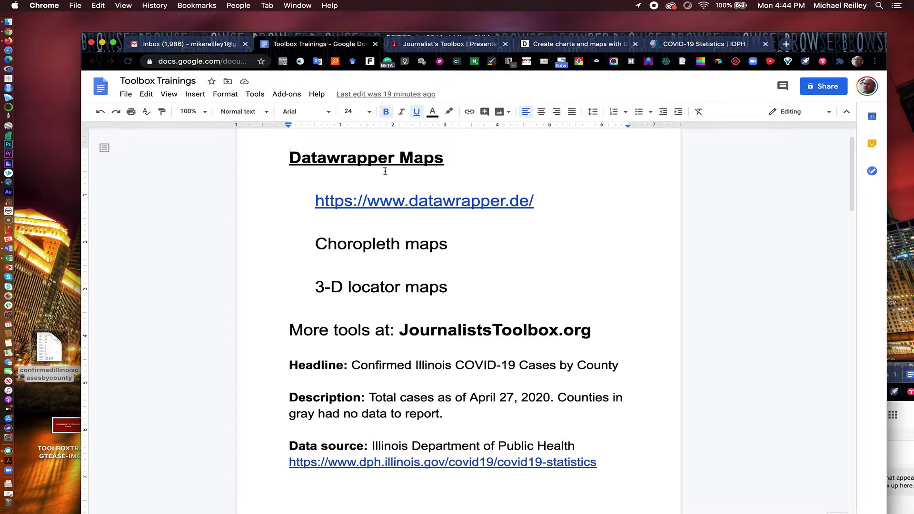
pyautogui.click(581, 45)
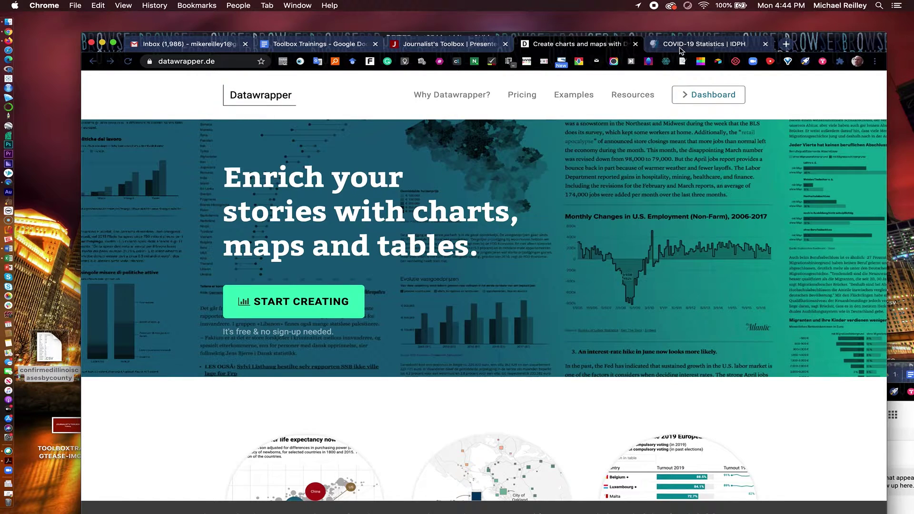
pyautogui.click(709, 99)
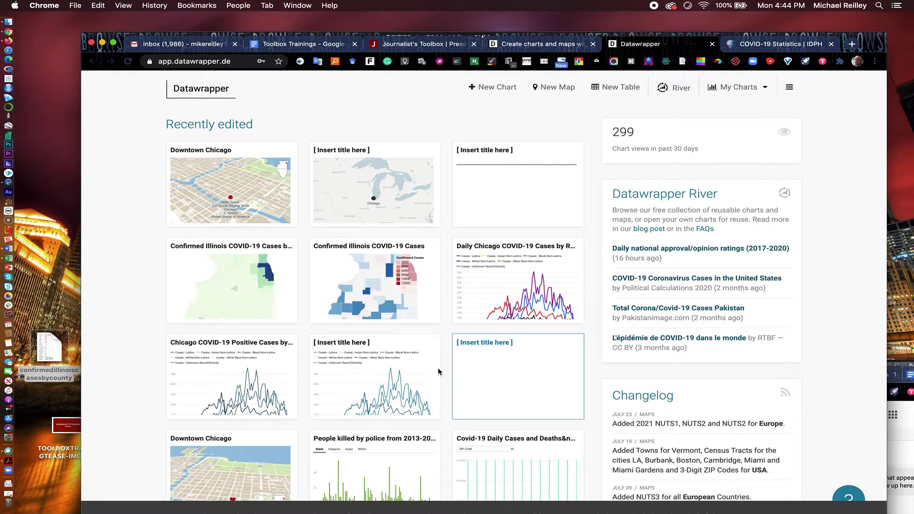
# Look over the recently edited and recently published charts on the dashboard and the My Charts list
pyautogui.scroll(-3, 429, 357)
pyautogui.scroll(-6, 432, 354)
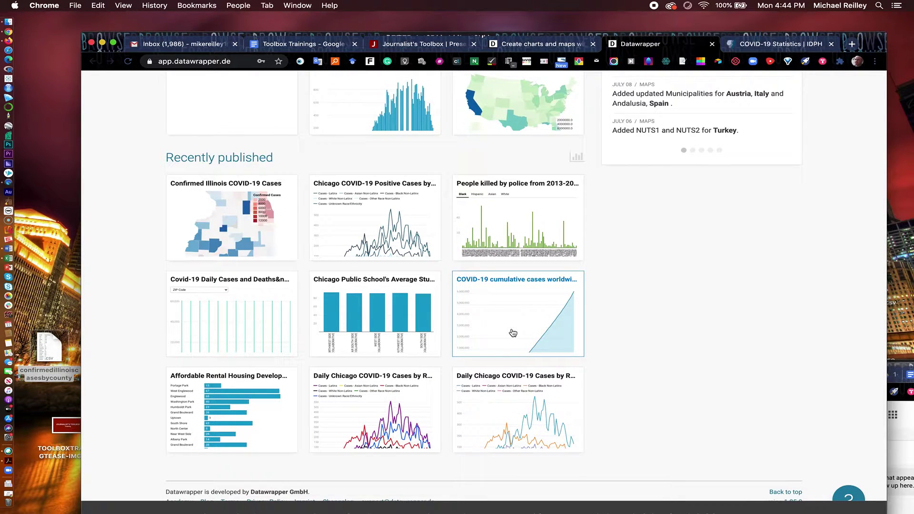
pyautogui.scroll(5, 513, 332)
pyautogui.scroll(6, 513, 333)
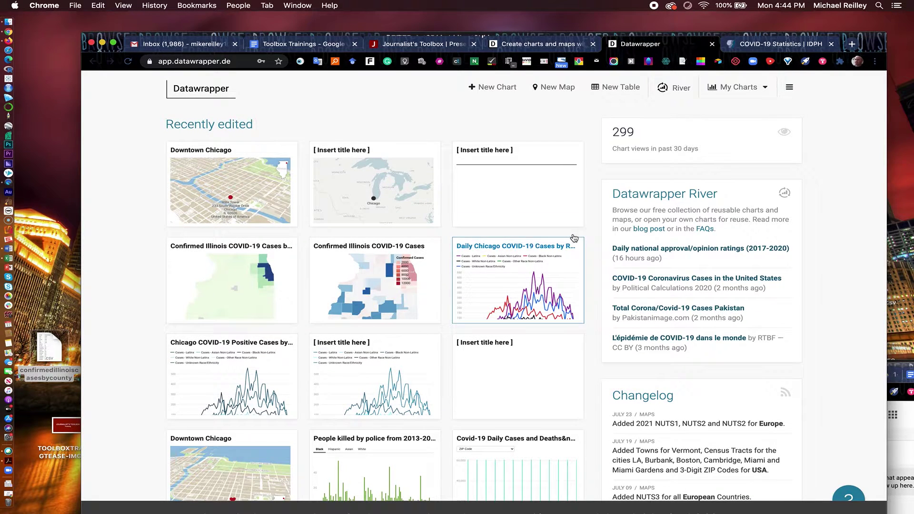
pyautogui.click(763, 89)
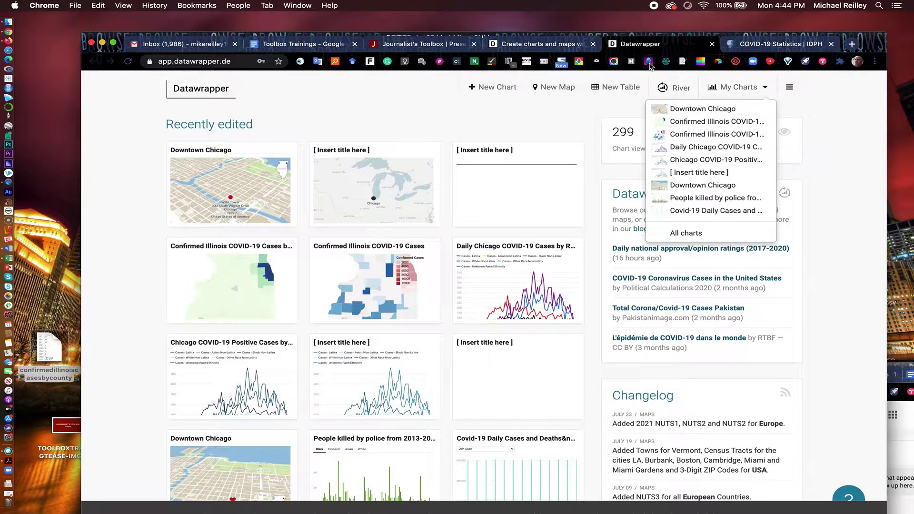
# Open the Datawrapper River and browse its shared, reusable charts and maps
pyautogui.click(680, 91)
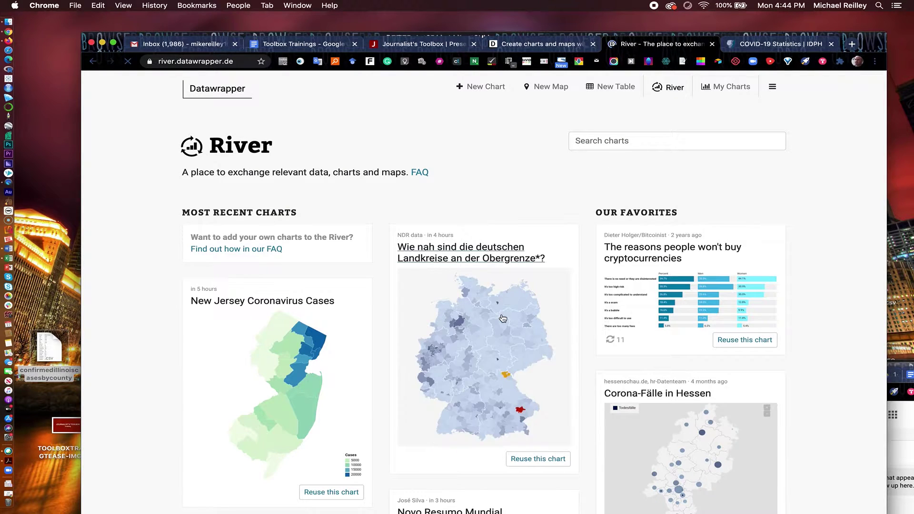
pyautogui.scroll(-3, 710, 319)
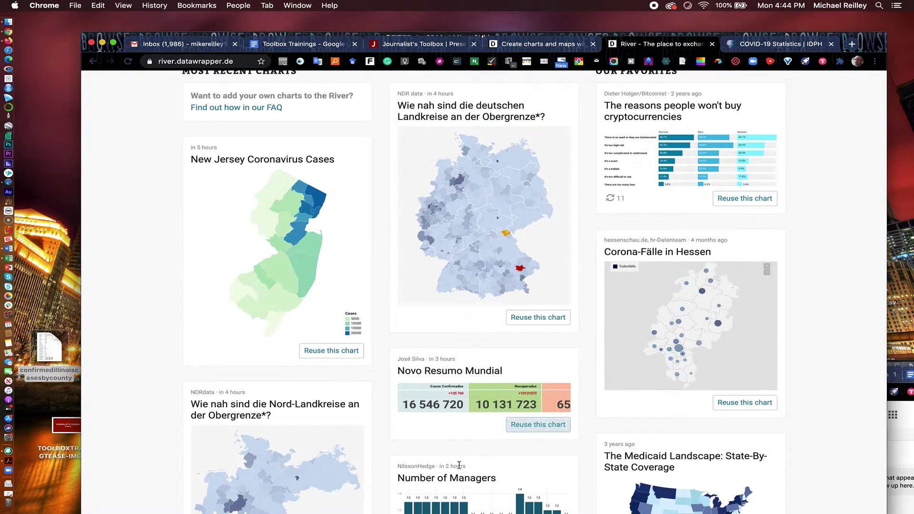
pyautogui.scroll(-4, 461, 465)
pyautogui.scroll(7, 466, 437)
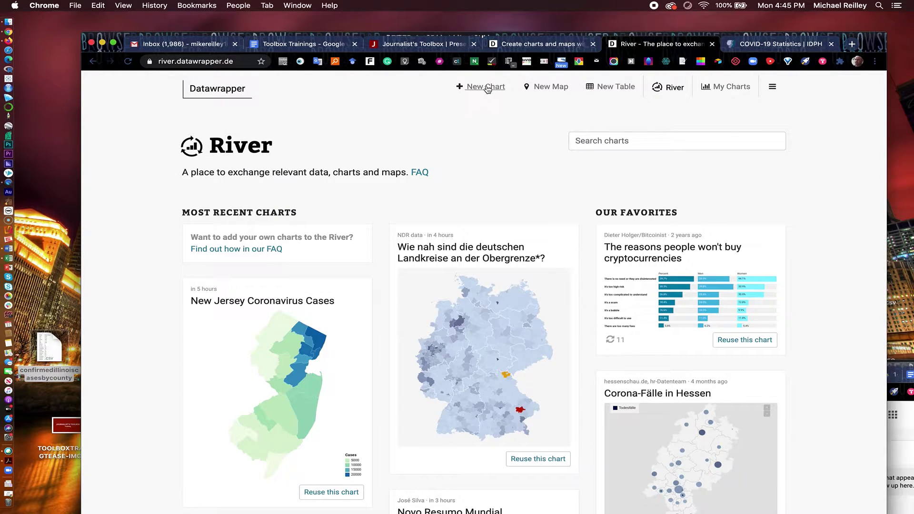
# Create a new choropleth map based on USA » Illinois » Counties and continue to adding its data
pyautogui.click(551, 88)
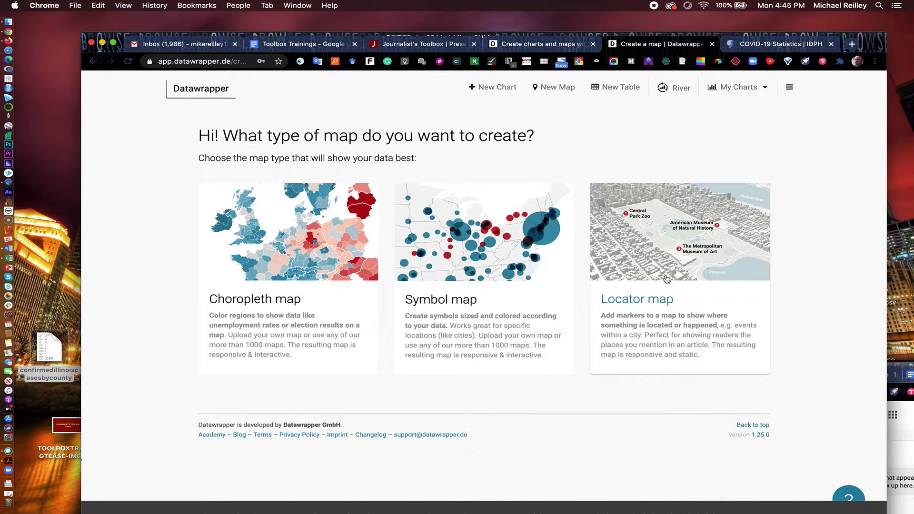
pyautogui.click(291, 303)
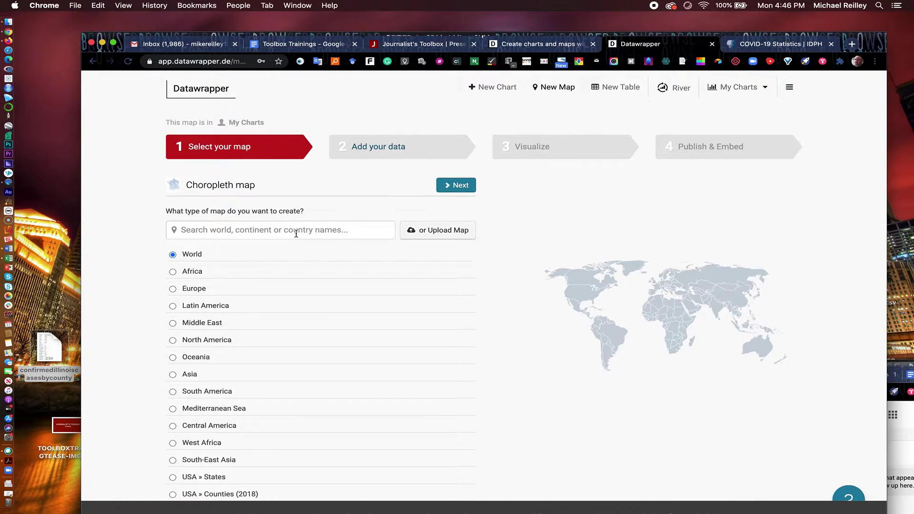
pyautogui.moveTo(443, 233)
pyautogui.click(193, 231)
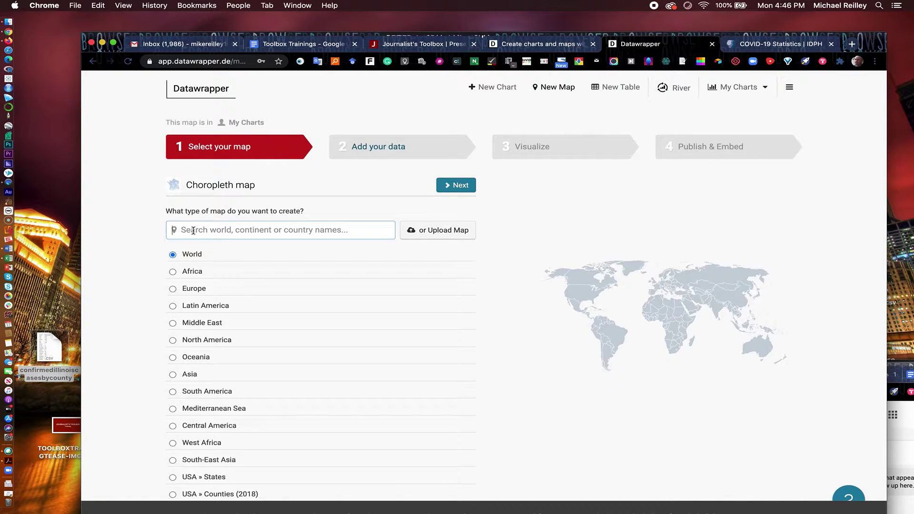
pyautogui.write('Illin')
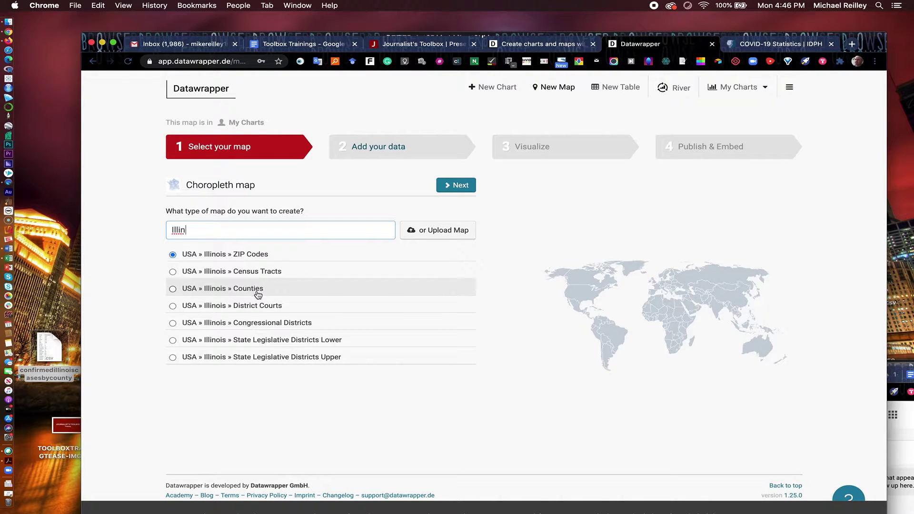
pyautogui.click(172, 289)
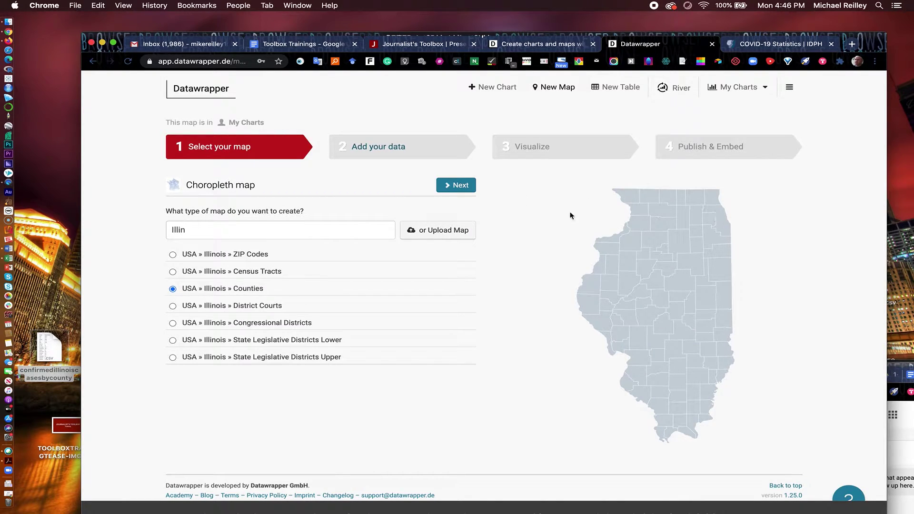
pyautogui.click(457, 186)
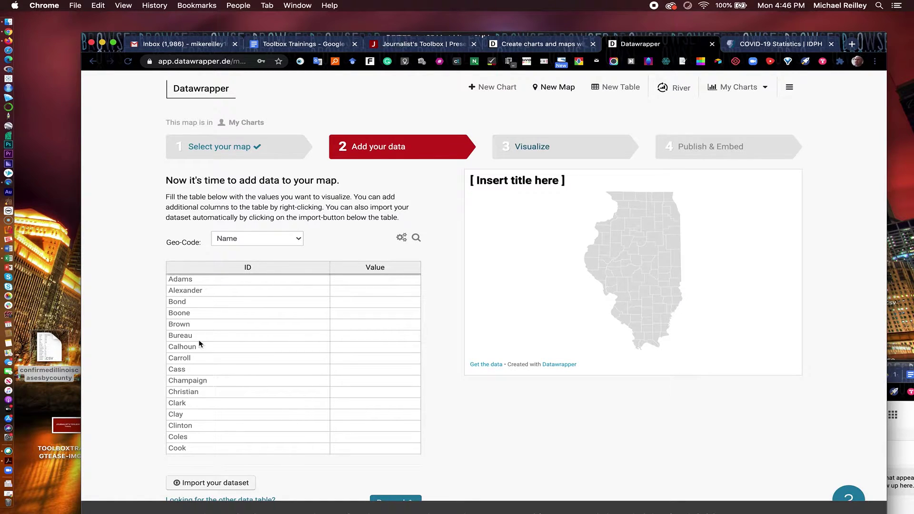
# Examine the empty county data table and its geo-code options, keeping Name as the geo-code
pyautogui.scroll(-1, 386, 444)
pyautogui.scroll(-3, 387, 445)
pyautogui.scroll(4, 387, 445)
pyautogui.click(302, 242)
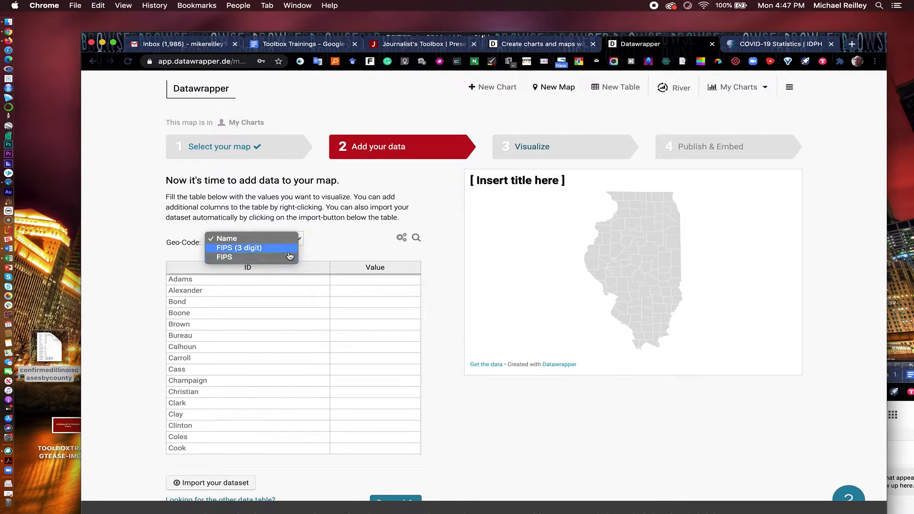
pyautogui.click(341, 243)
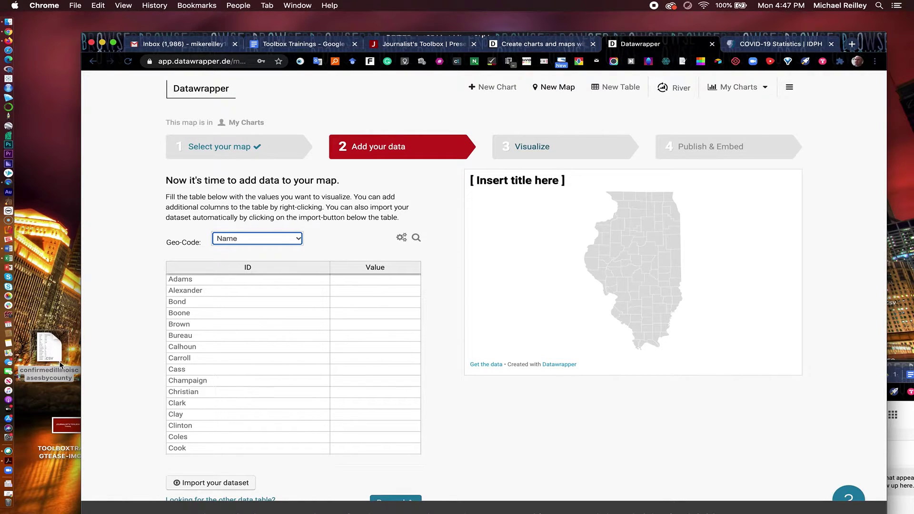
# Start the dataset import and upload the confirmedillinoiscasesbycounty CSV file from the Desktop
pyautogui.click(229, 482)
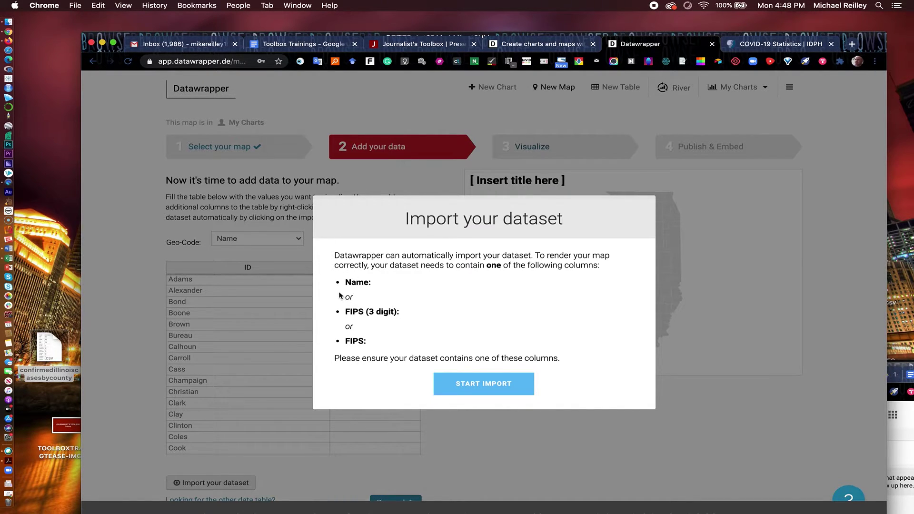
pyautogui.click(474, 386)
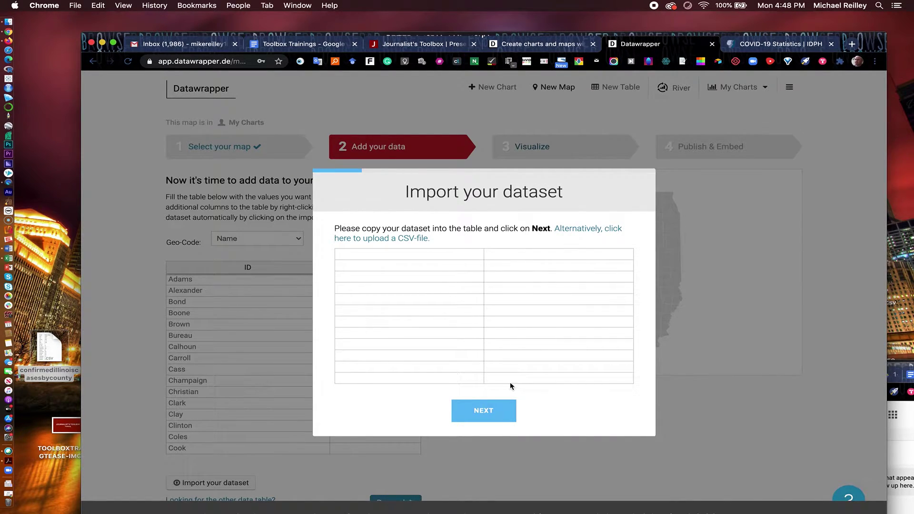
pyautogui.click(421, 240)
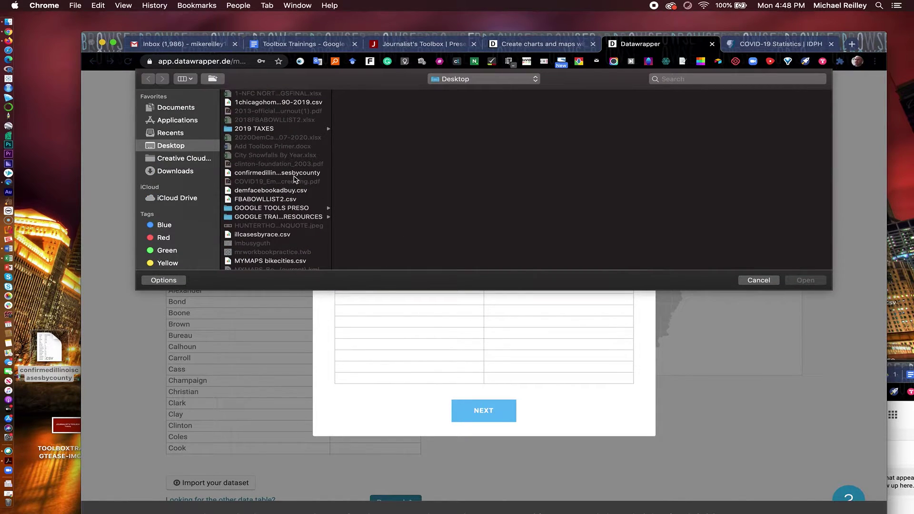
pyautogui.click(294, 175)
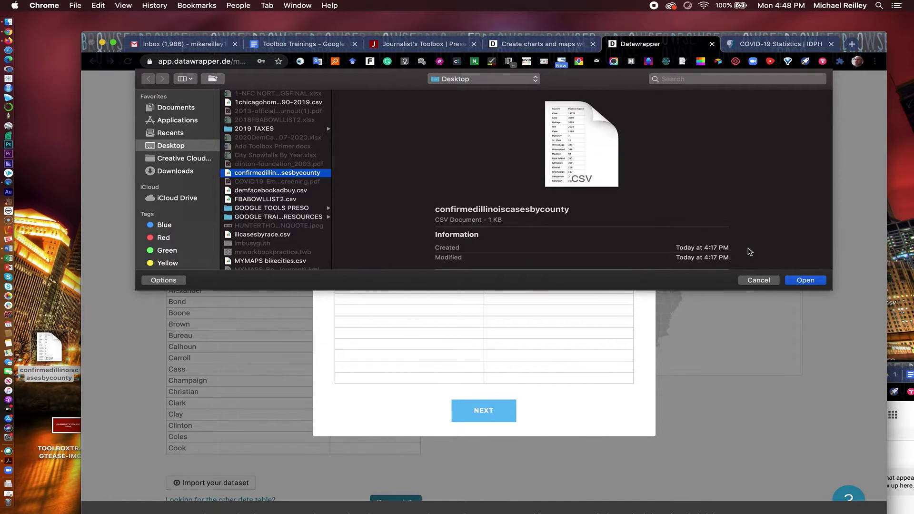
pyautogui.click(800, 280)
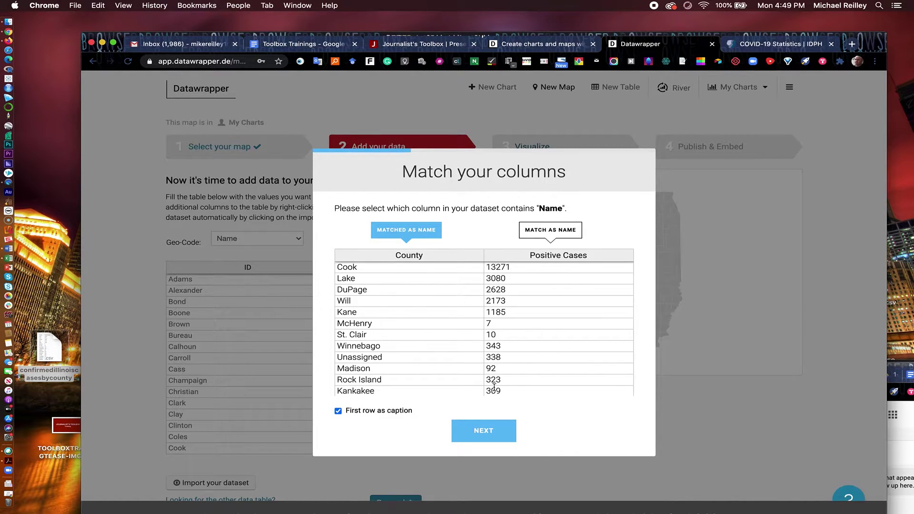
# Complete the dataset import with County matched as Name and Positive Cases as Values, and proceed to visualizing the map
pyautogui.click(485, 431)
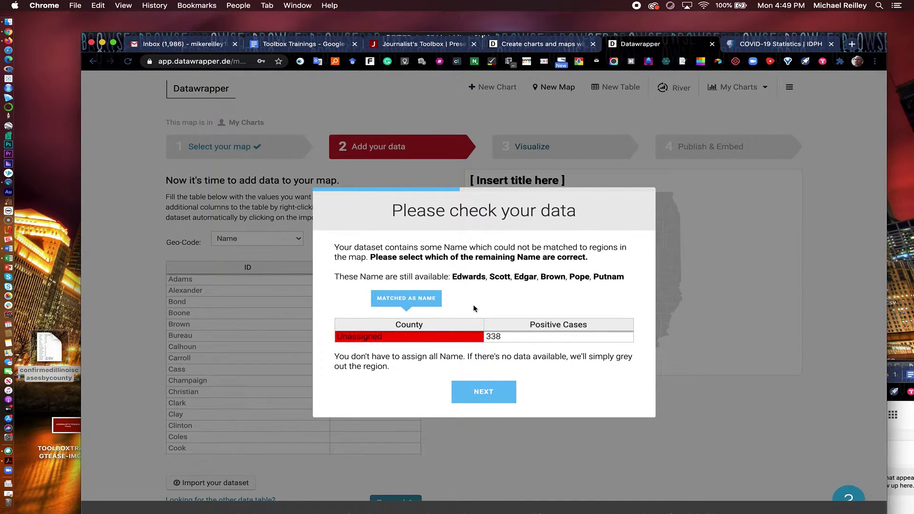
pyautogui.click(489, 393)
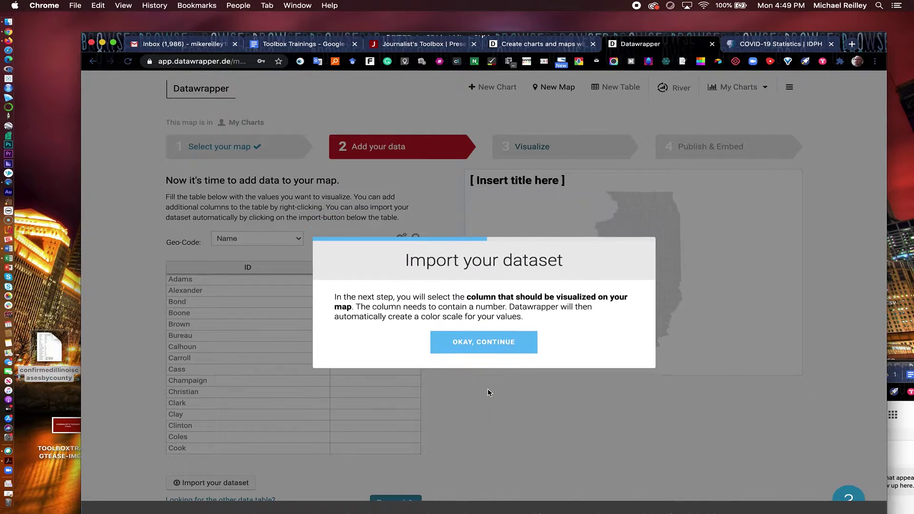
pyautogui.click(484, 343)
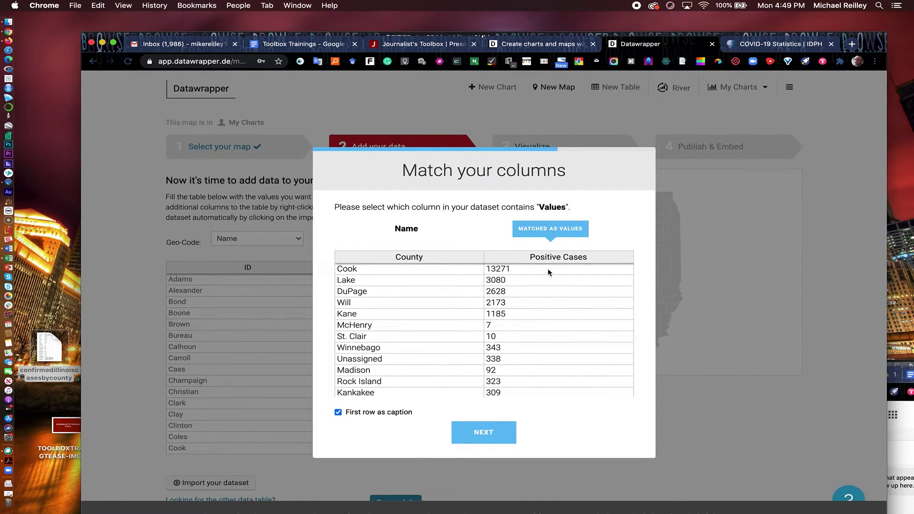
pyautogui.click(485, 433)
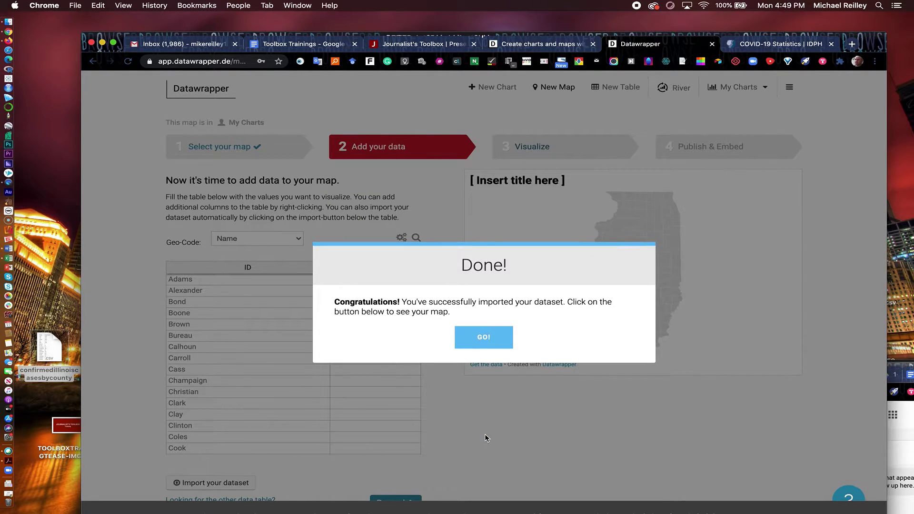
pyautogui.click(483, 338)
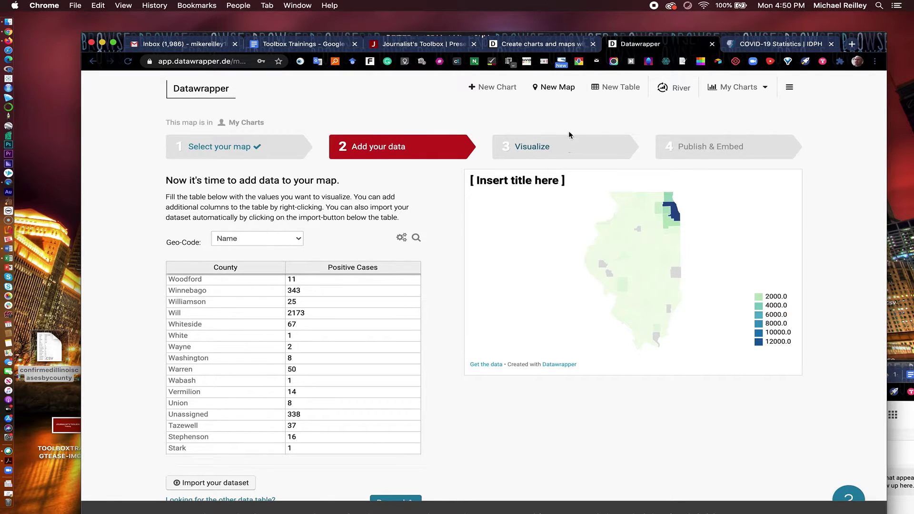
pyautogui.click(536, 148)
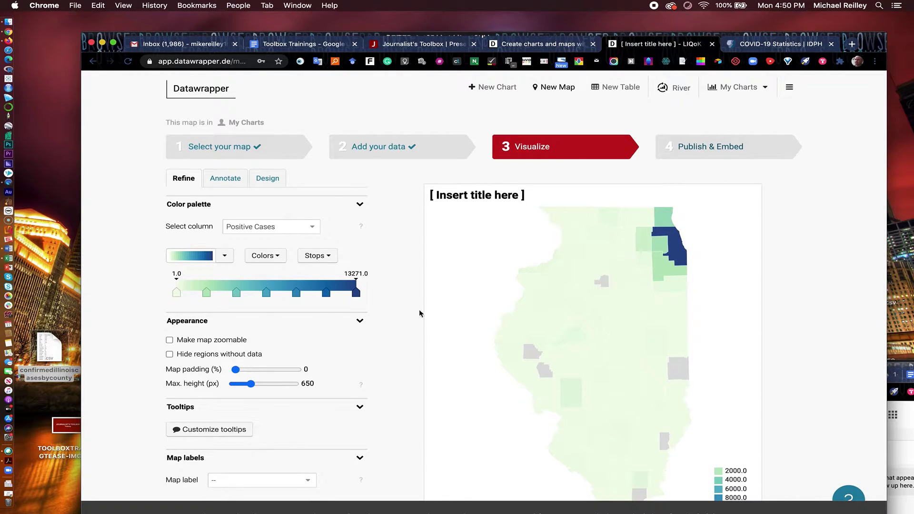
# Try the brown-to-teal and red-to-blue color palettes on the map, and return to the green-to-blue palette
pyautogui.scroll(-2, 418, 364)
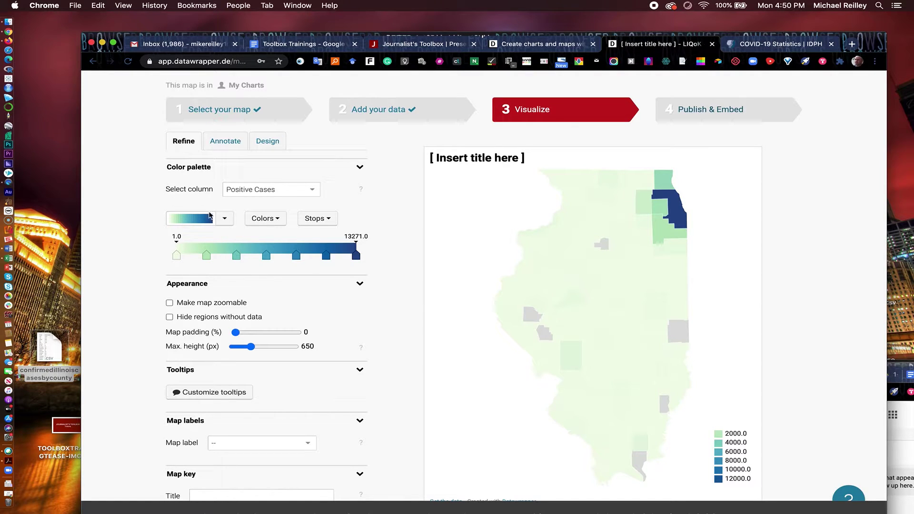
pyautogui.click(225, 219)
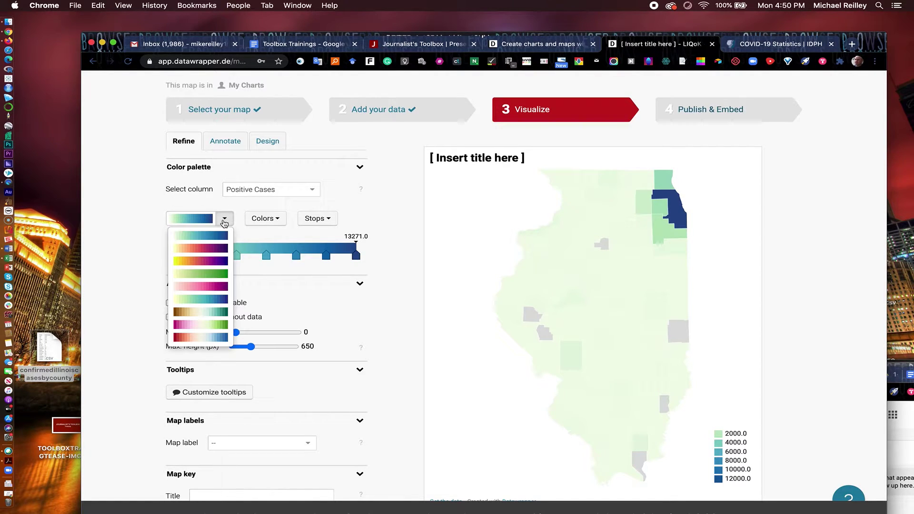
pyautogui.click(197, 312)
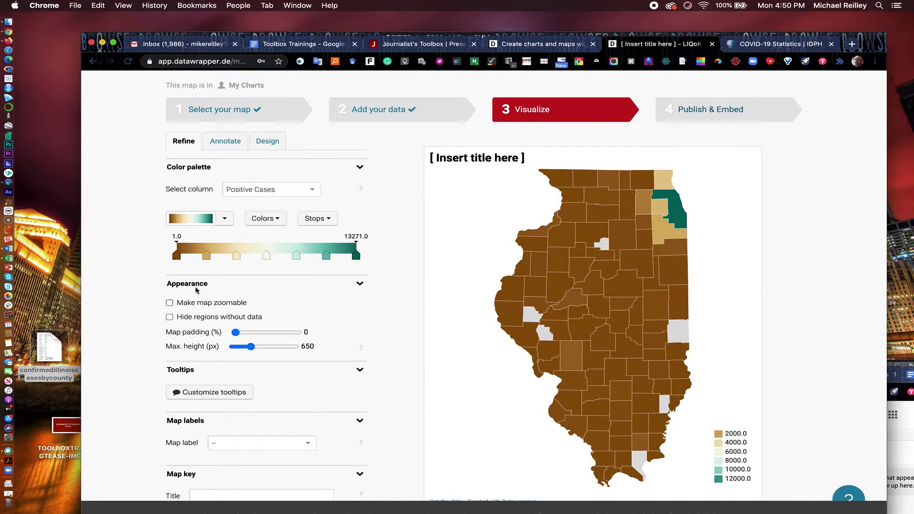
pyautogui.click(223, 220)
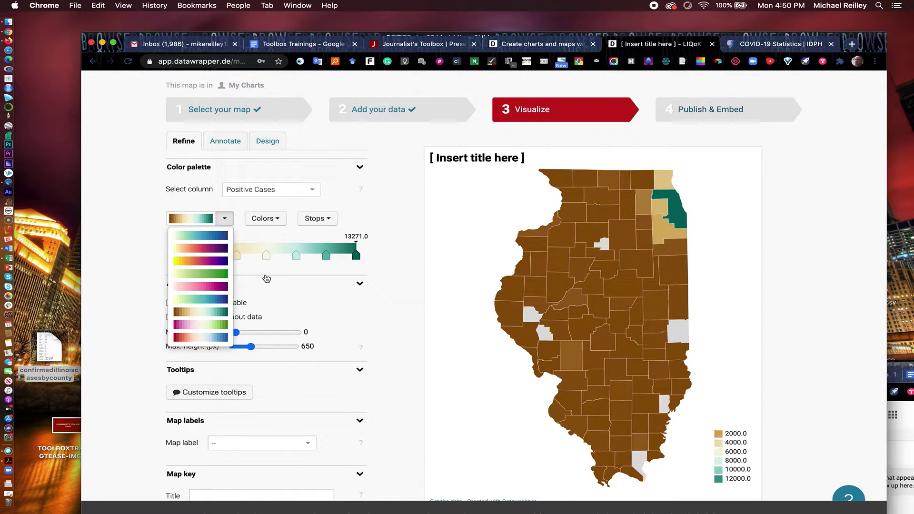
pyautogui.click(222, 220)
pyautogui.click(223, 220)
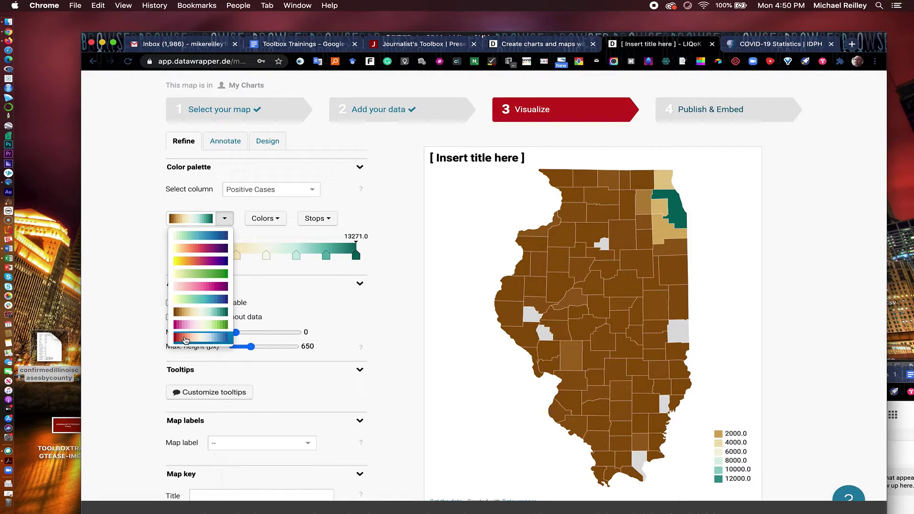
pyautogui.click(185, 339)
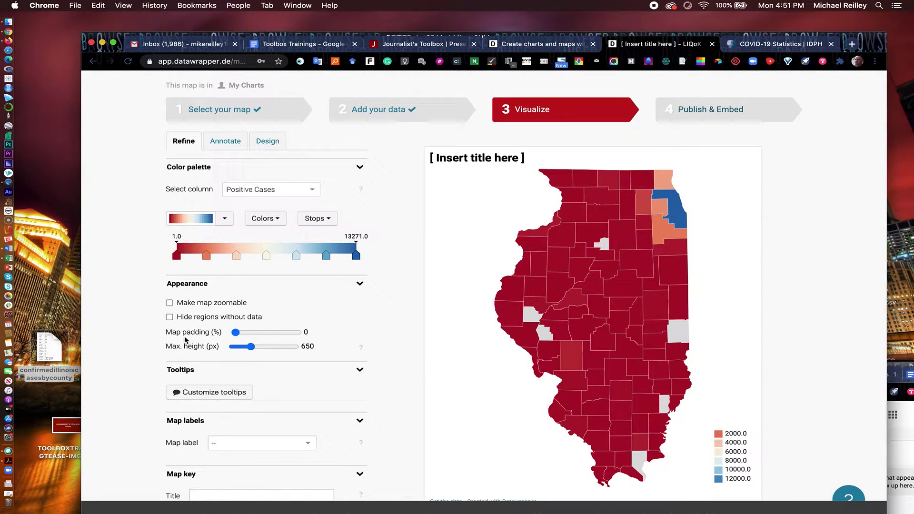
pyautogui.click(224, 218)
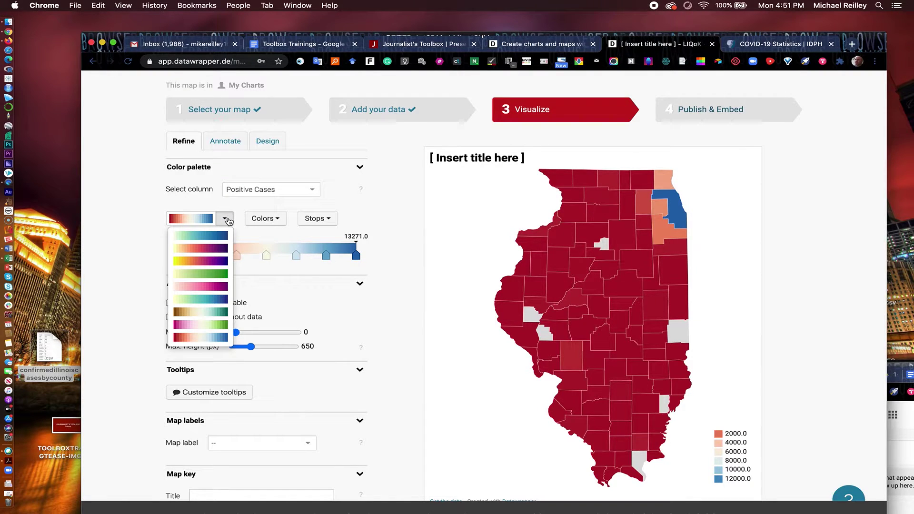
pyautogui.click(202, 236)
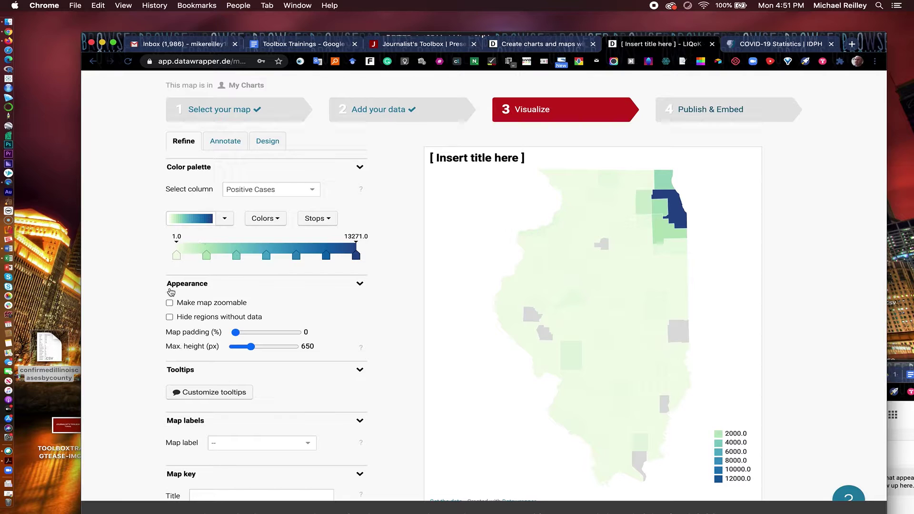
# Make the map zoomable
pyautogui.click(170, 304)
pyautogui.scroll(-3, 139, 328)
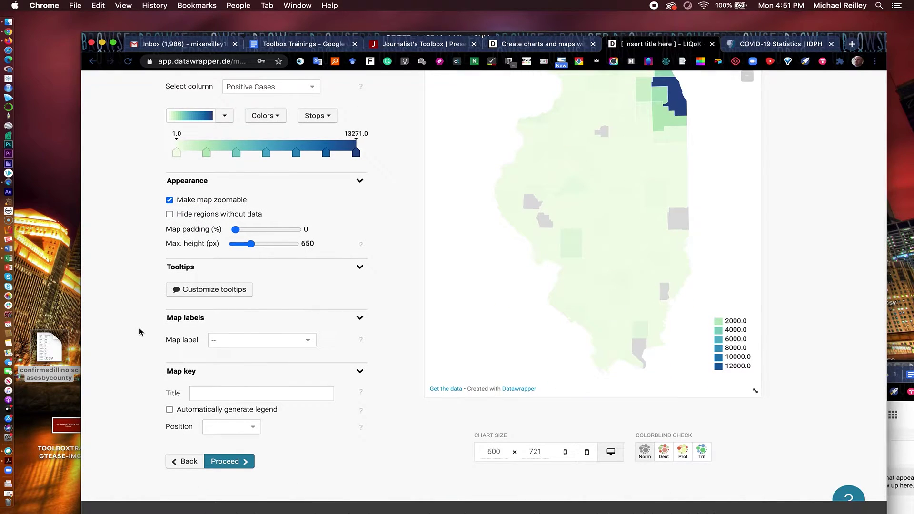
pyautogui.scroll(1, 139, 327)
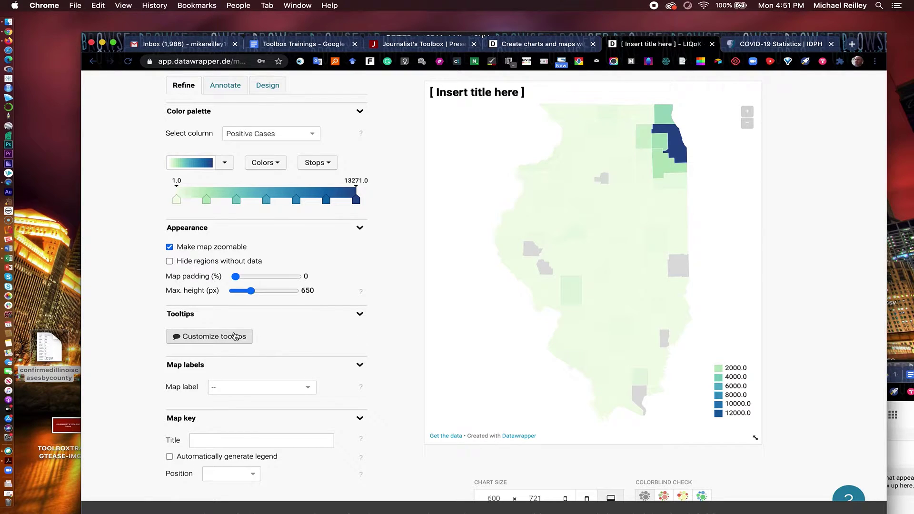
# Customize the tooltips with the title "Positive Cases" and the body "{{ County }}: {{ Positive_Cases }}", and save them
pyautogui.click(213, 337)
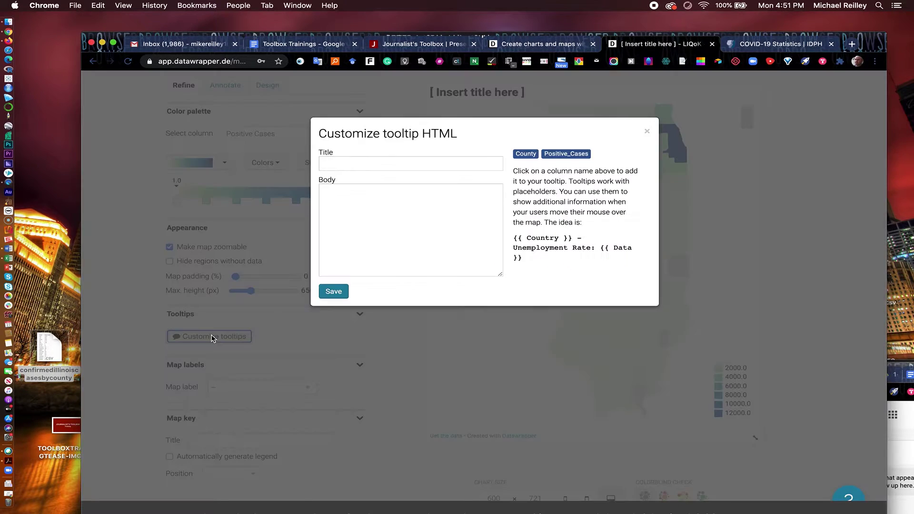
pyautogui.click(333, 166)
pyautogui.write('Positive Cases')
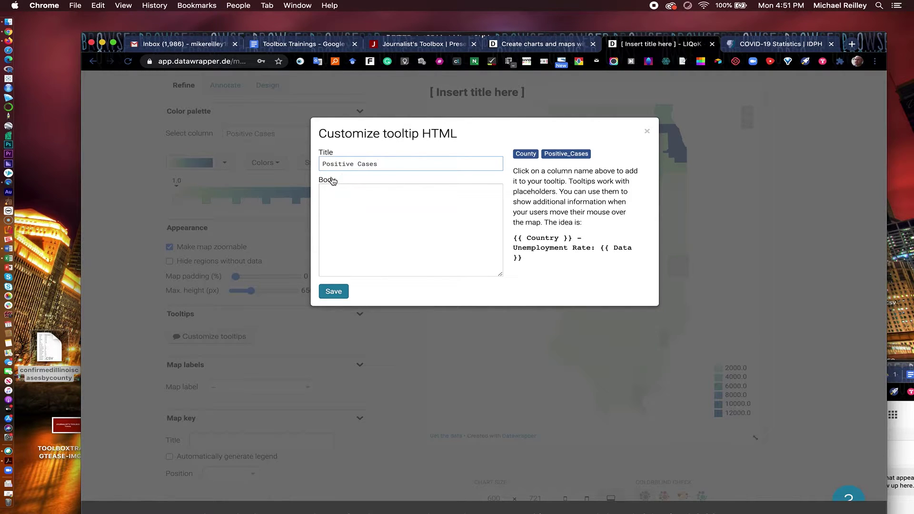
pyautogui.click(526, 154)
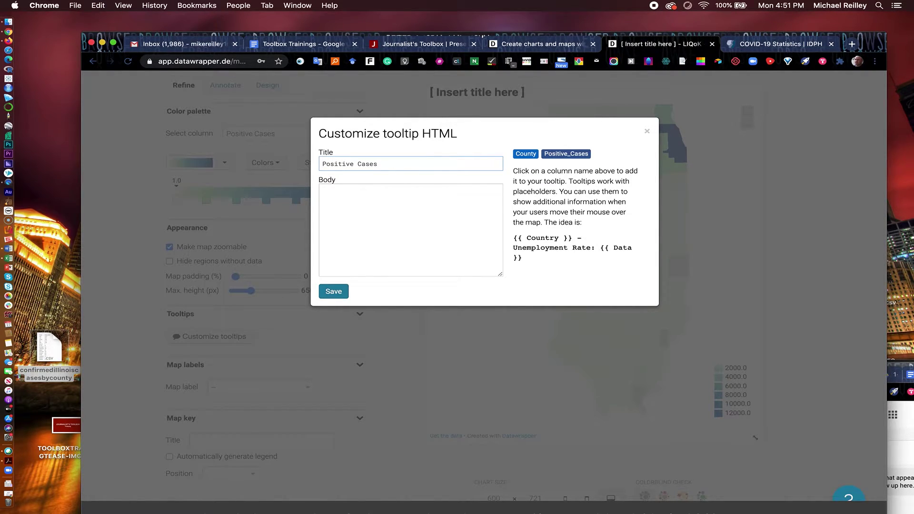
pyautogui.click(379, 198)
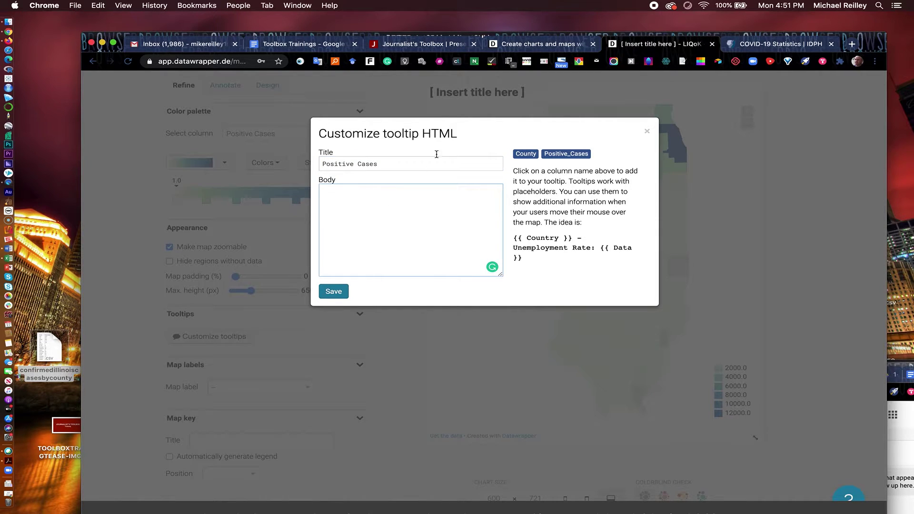
pyautogui.click(519, 156)
pyautogui.write(':')
pyautogui.click(565, 154)
pyautogui.click(333, 292)
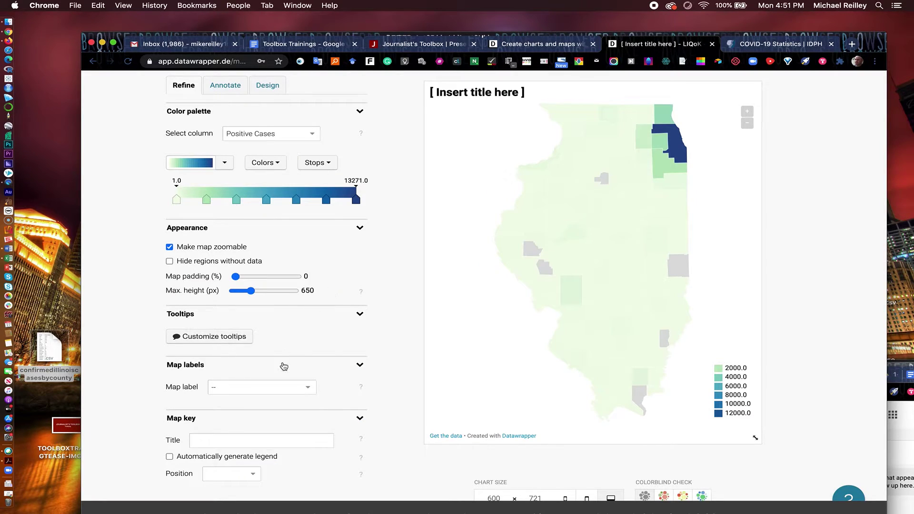
# Set the map label to County
pyautogui.click(308, 388)
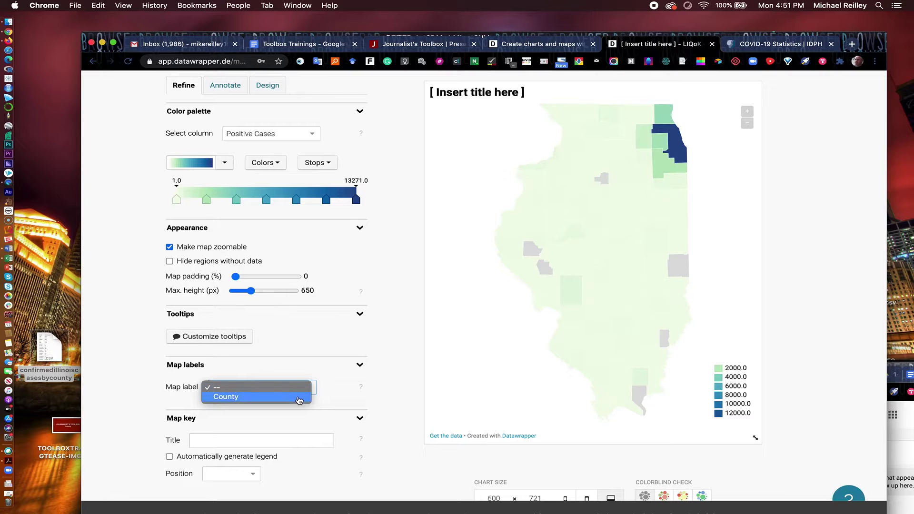
pyautogui.click(299, 398)
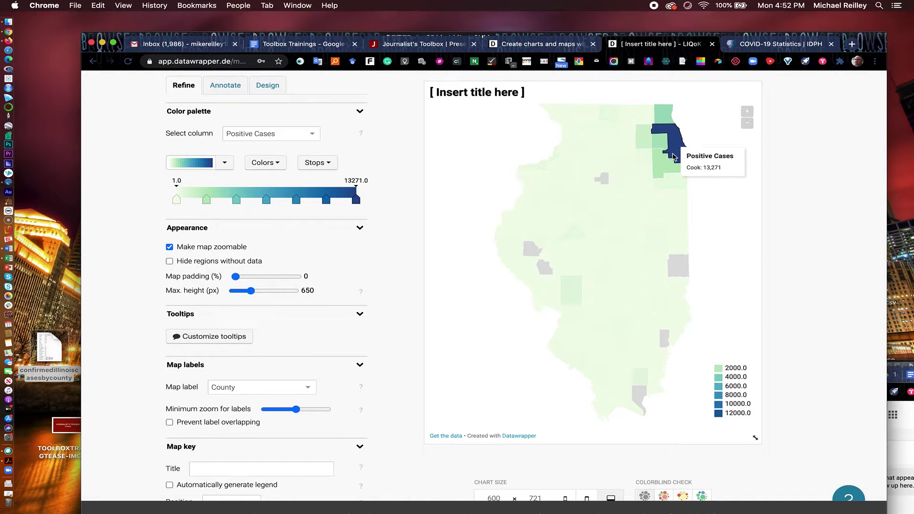
# Change the tooltip title to "{{ County }}" and the body to "Positive cases: {{ Positive_Cases }}", save, and check the tooltips on the map
pyautogui.click(227, 337)
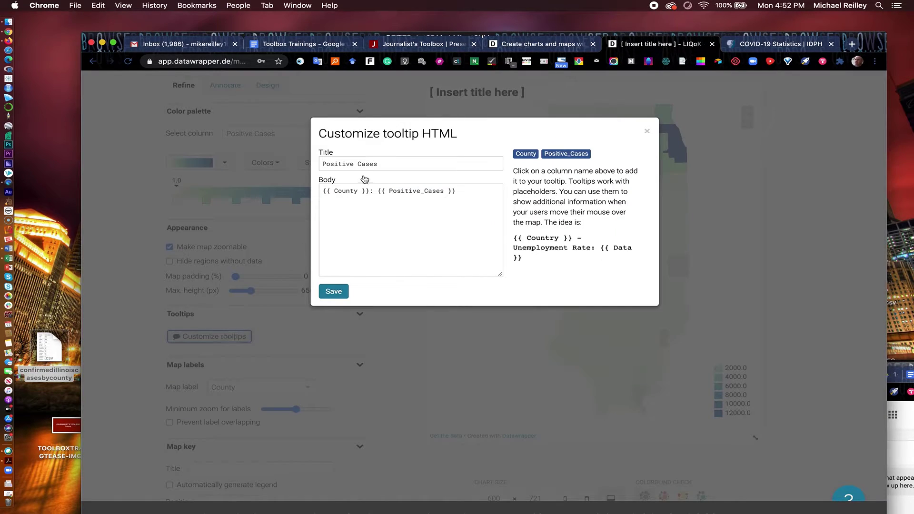
pyautogui.moveTo(383, 160); pyautogui.dragTo(316, 162)
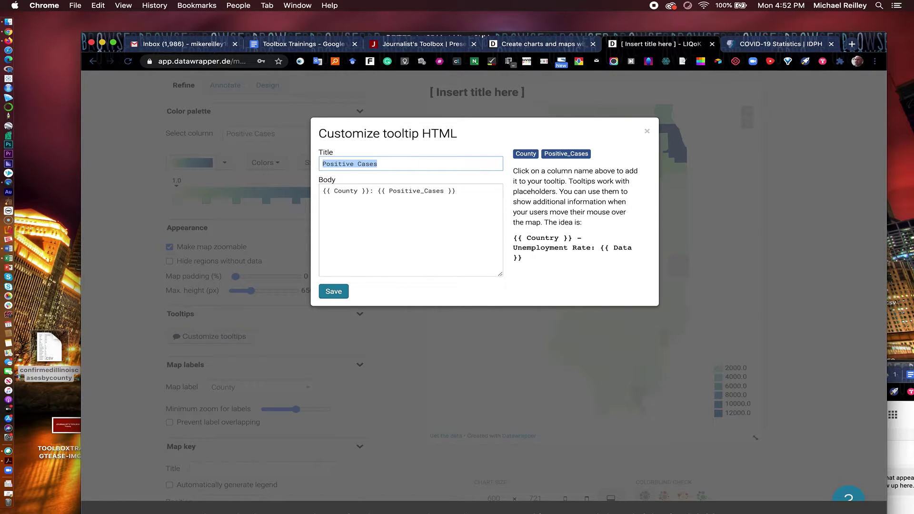
pyautogui.press('BackSpace')
pyautogui.click(526, 154)
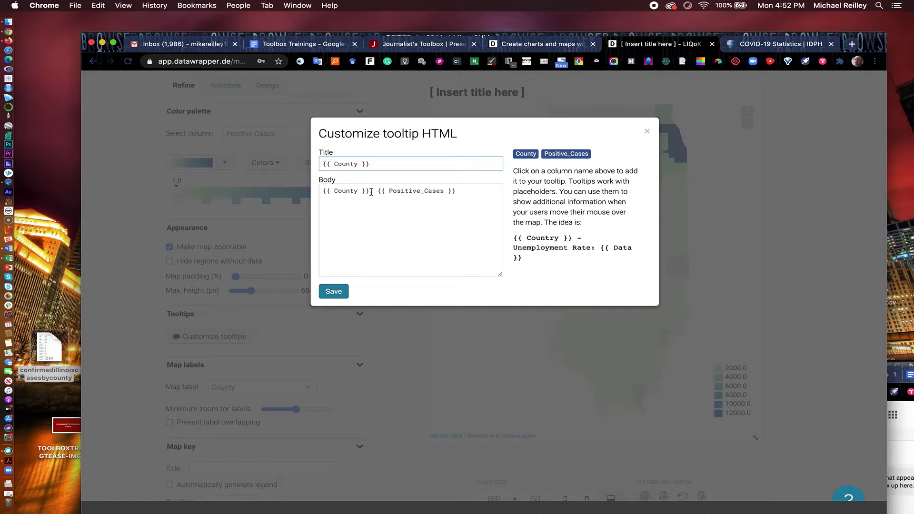
pyautogui.moveTo(371, 192); pyautogui.dragTo(312, 193)
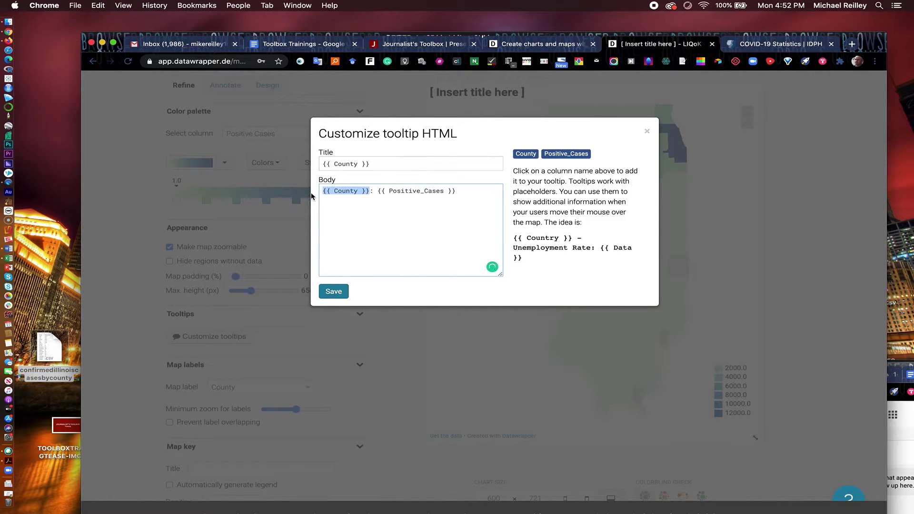
pyautogui.write('Positiv')
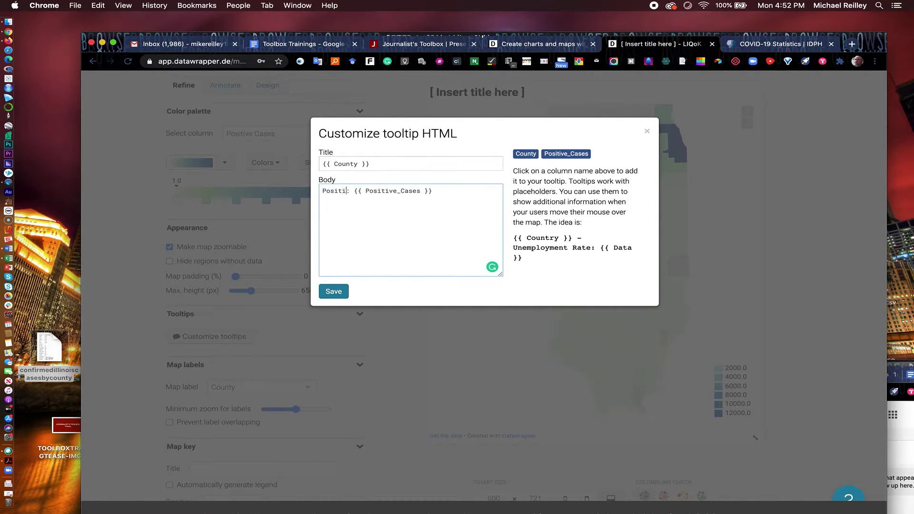
pyautogui.write('e cases')
pyautogui.click(335, 292)
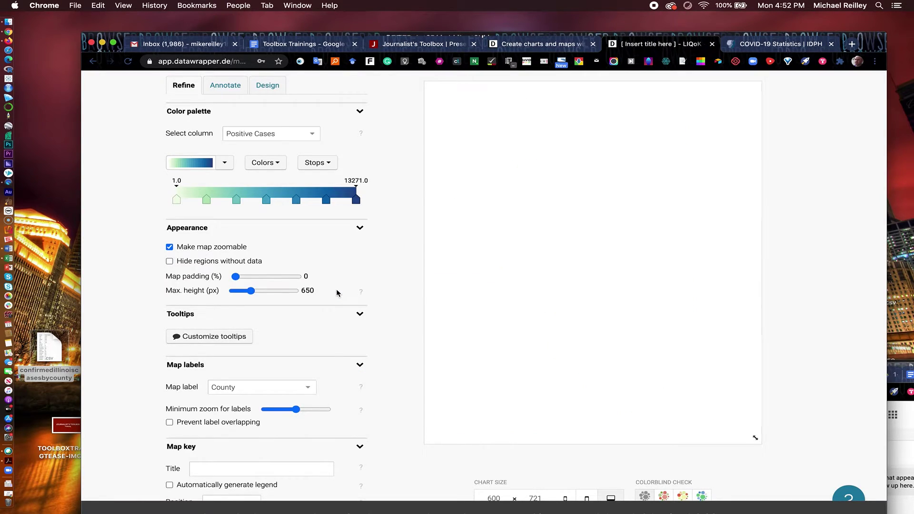
pyautogui.moveTo(595, 213)
pyautogui.moveTo(646, 222)
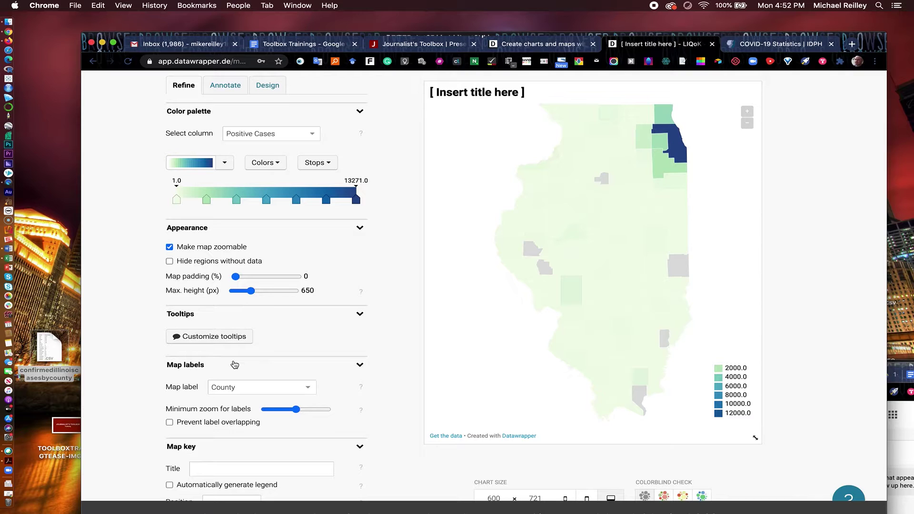
# Review the remaining refine settings and the palette's column choices, keeping Positive Cases as the selected column
pyautogui.scroll(-4, 234, 365)
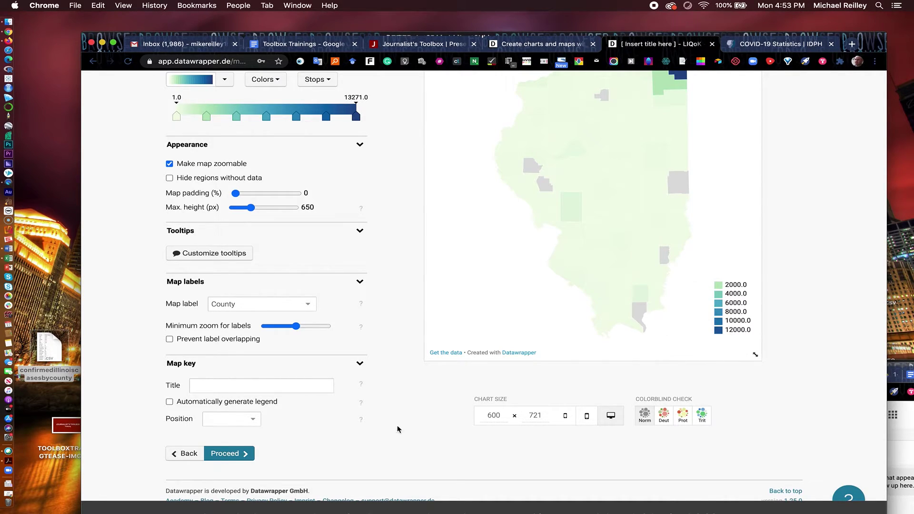
pyautogui.scroll(5, 353, 374)
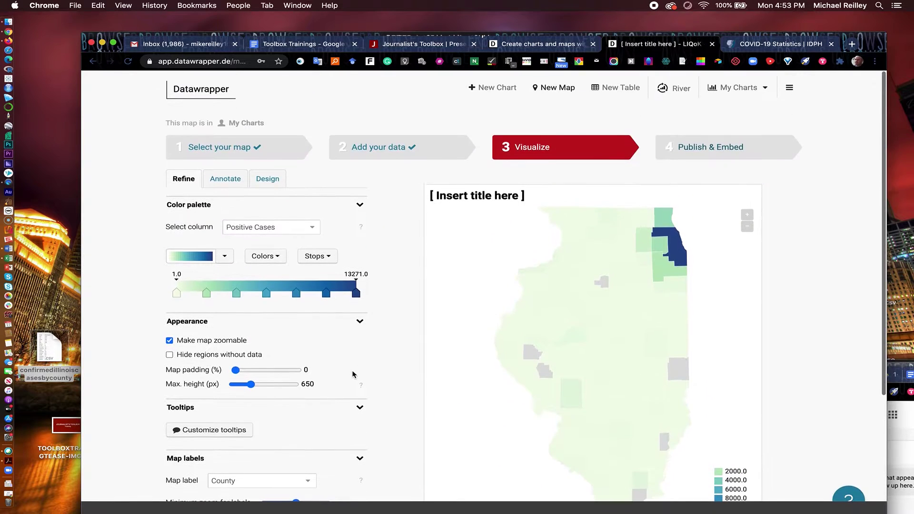
pyautogui.moveTo(686, 254)
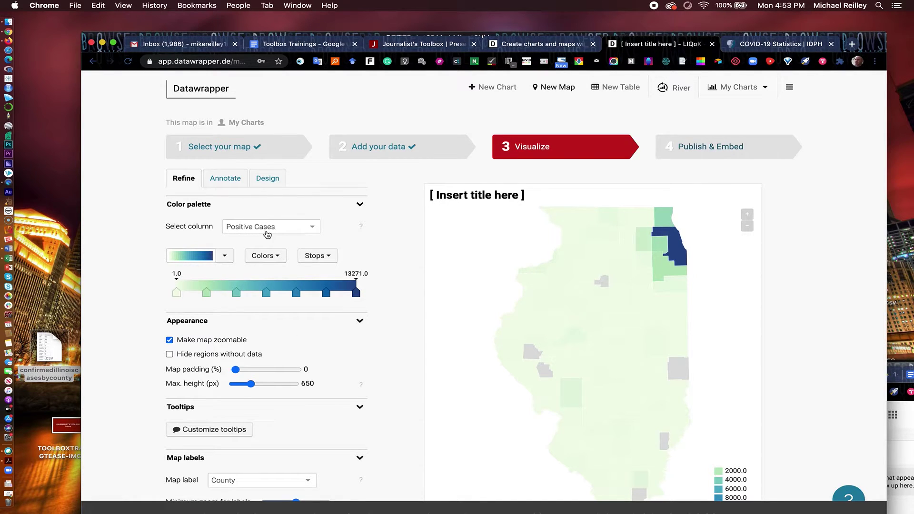
pyautogui.click(315, 228)
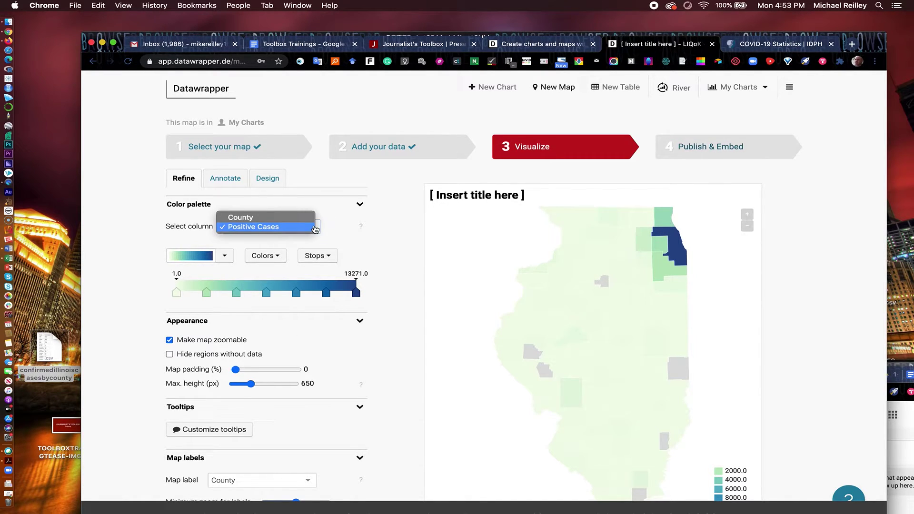
pyautogui.click(347, 229)
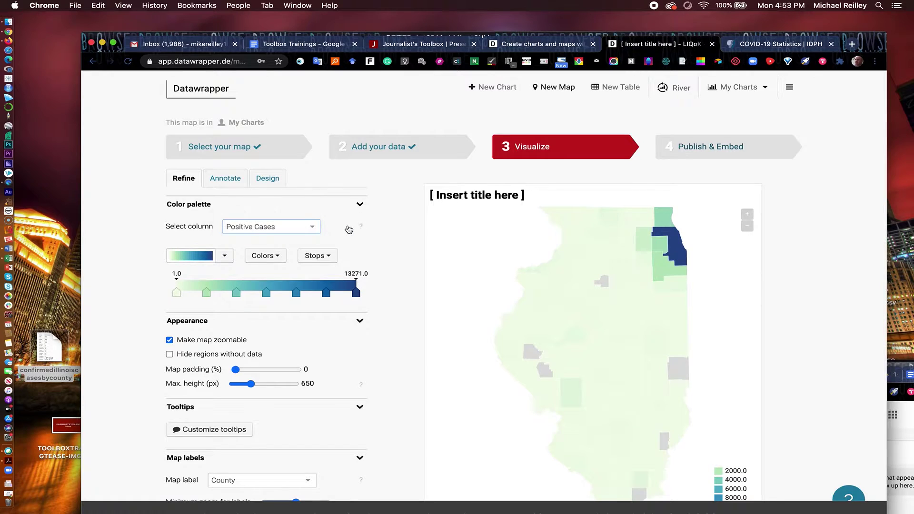
# In the chart annotations, enter the author's name as the byline and Illinois Department of Public Health as the data source
pyautogui.click(227, 180)
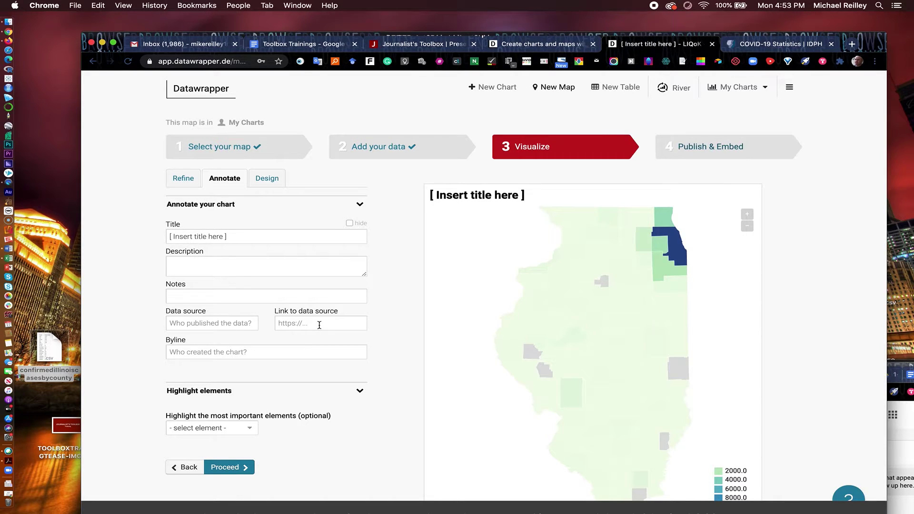
pyautogui.click(185, 346)
pyautogui.write('Mike Reilley')
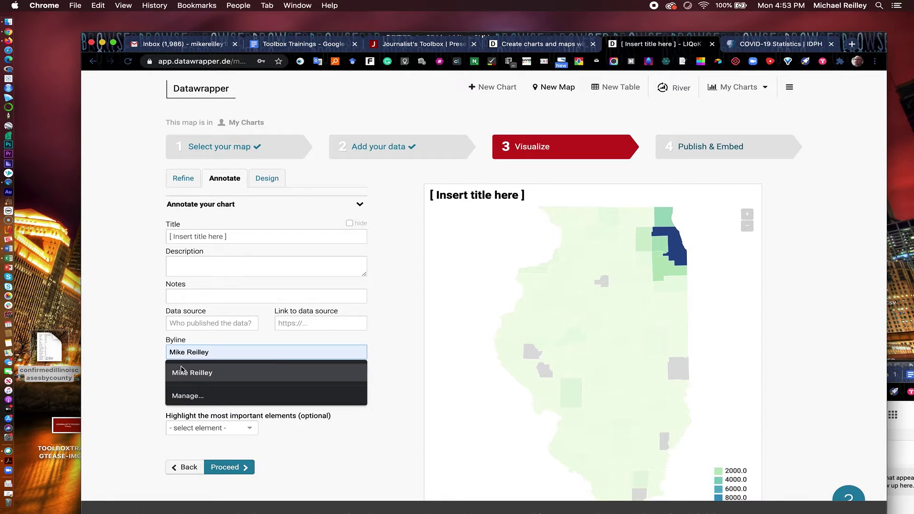
pyautogui.click(183, 373)
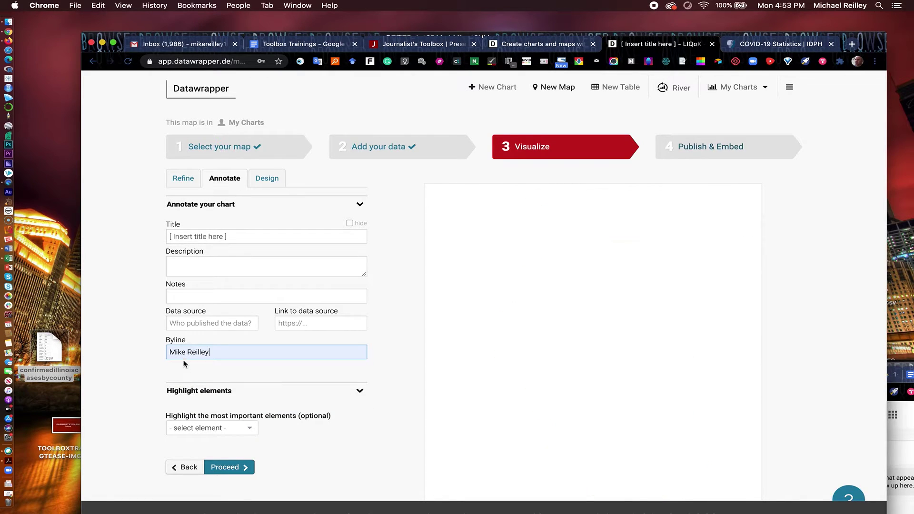
pyautogui.click(185, 323)
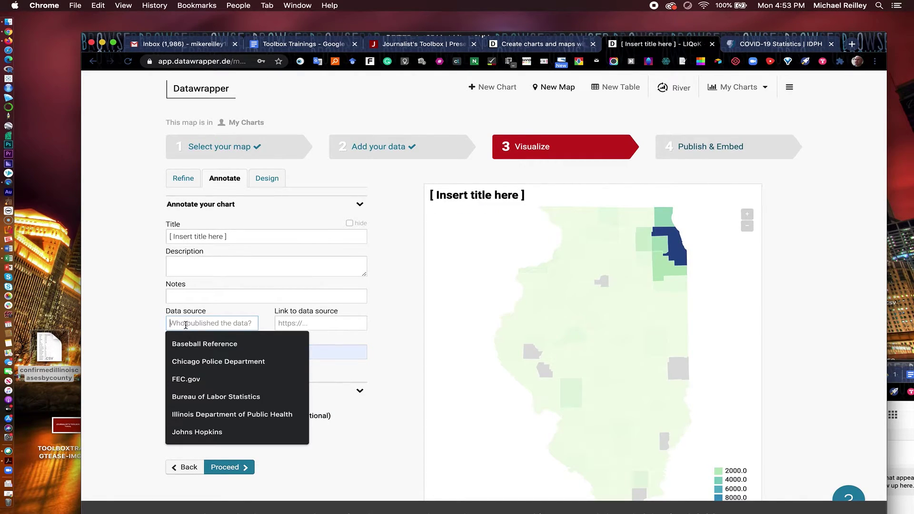
pyautogui.click(206, 415)
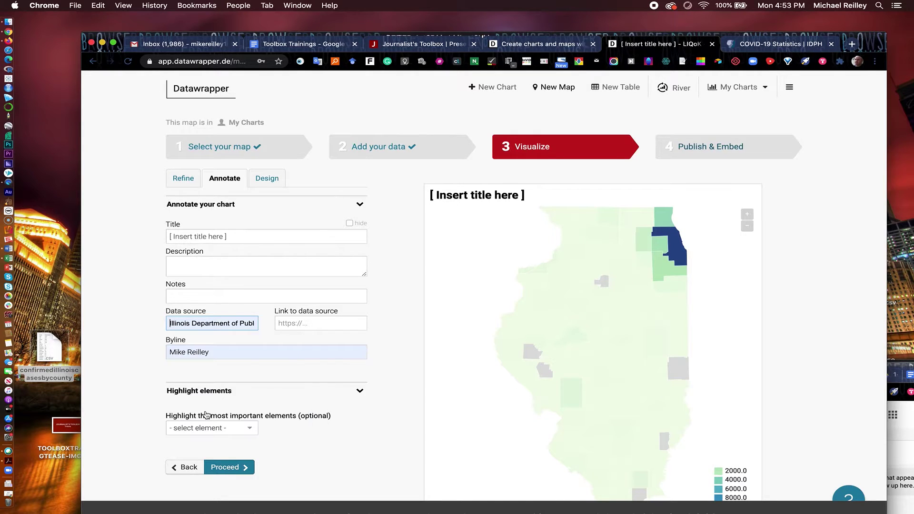
pyautogui.click(296, 44)
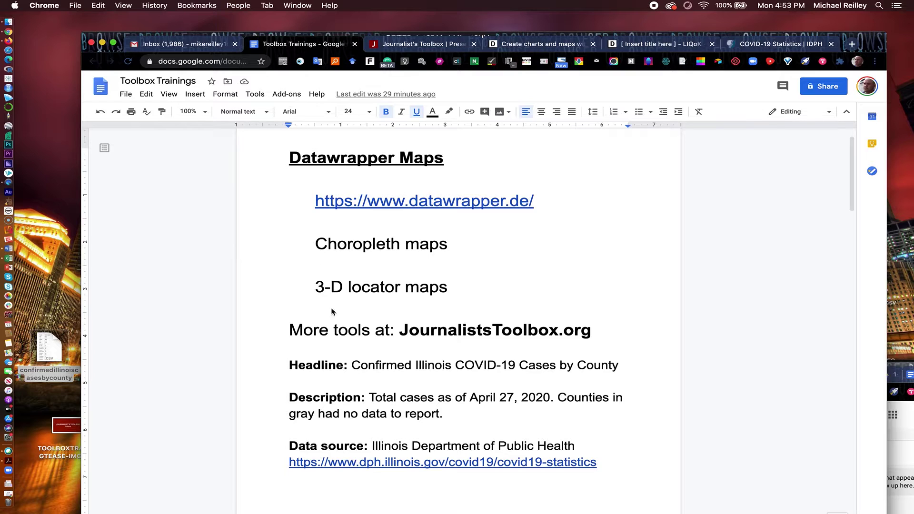
pyautogui.click(535, 462)
pyautogui.moveTo(534, 461); pyautogui.dragTo(276, 464)
pyautogui.press('super+c')
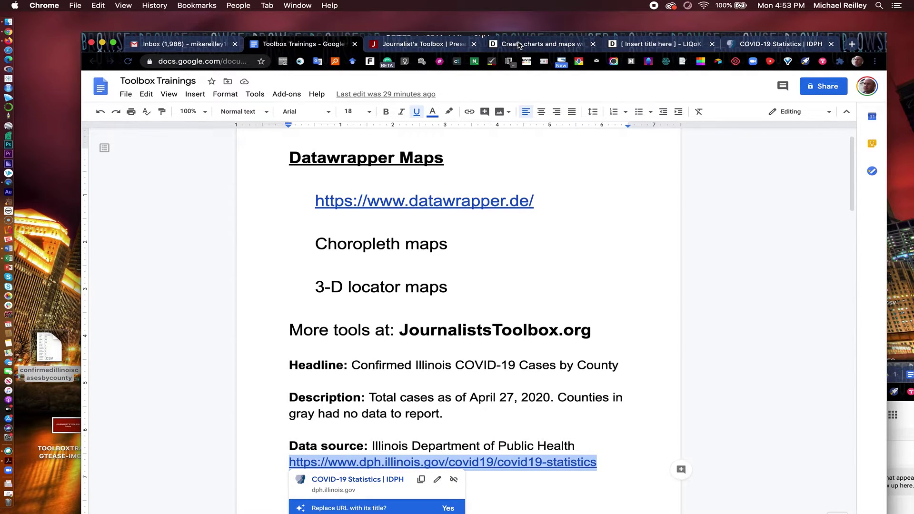
pyautogui.click(648, 44)
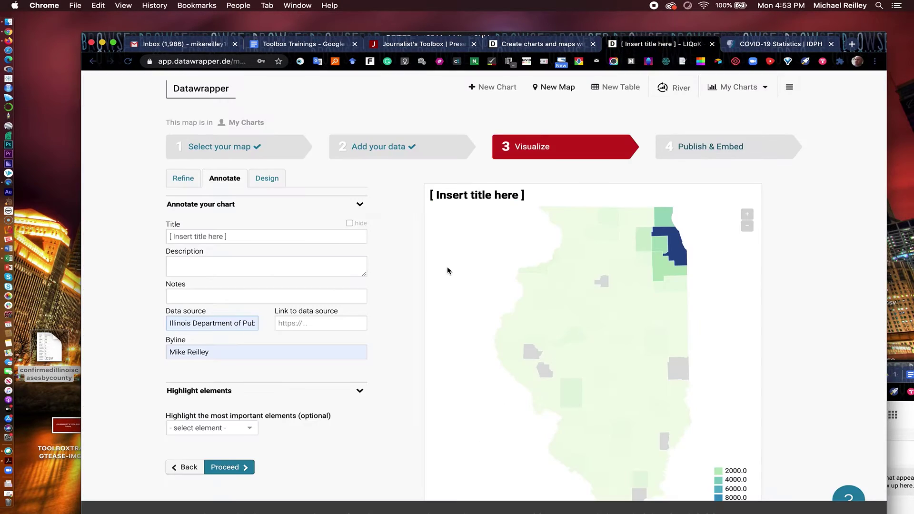
pyautogui.click(313, 322)
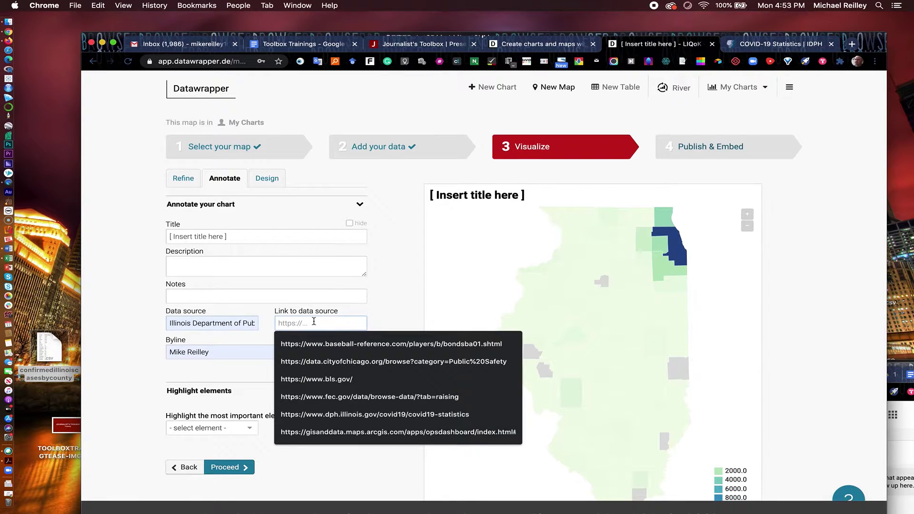
pyautogui.press('super+v')
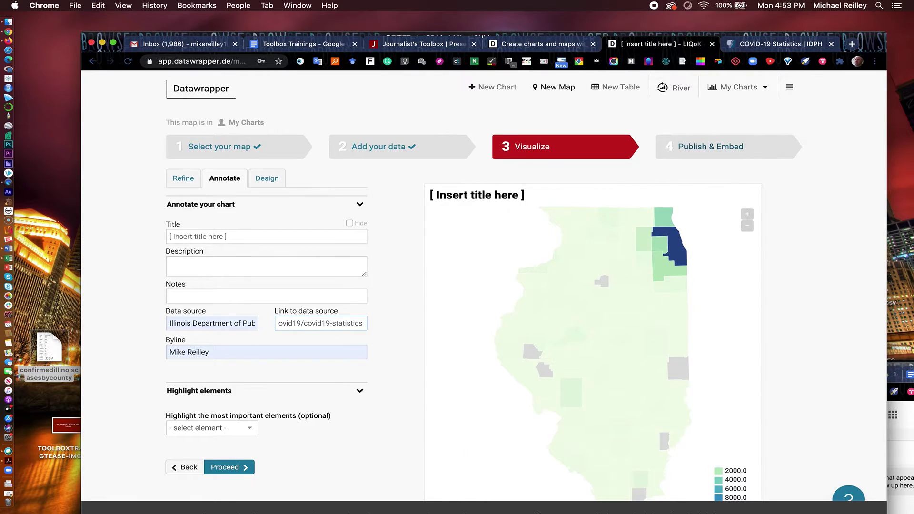
# Replace the map's placeholder title with the headline "Confirmed Illinois COVID-19 Cases by County" copied from the Toolbox Trainings document
pyautogui.click(318, 46)
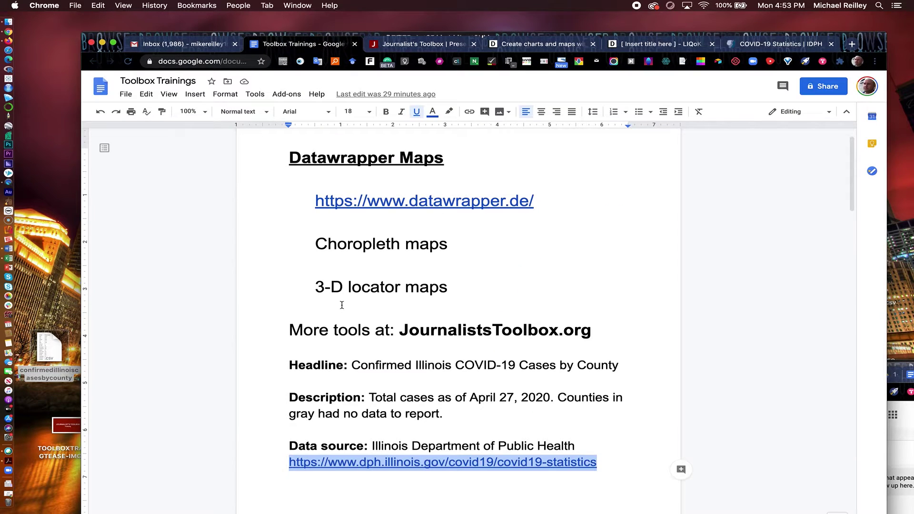
pyautogui.moveTo(620, 366); pyautogui.dragTo(351, 364)
pyautogui.press('super+c')
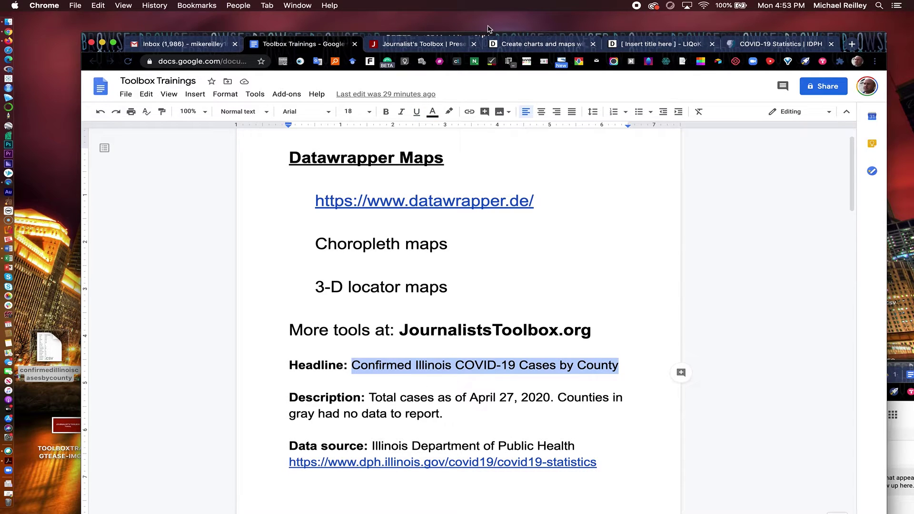
pyautogui.click(634, 44)
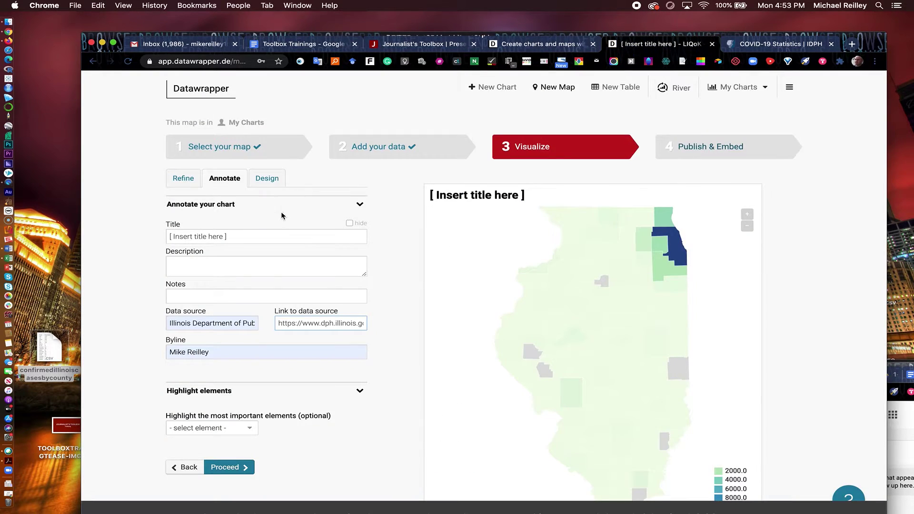
pyautogui.tripleClick(252, 231)
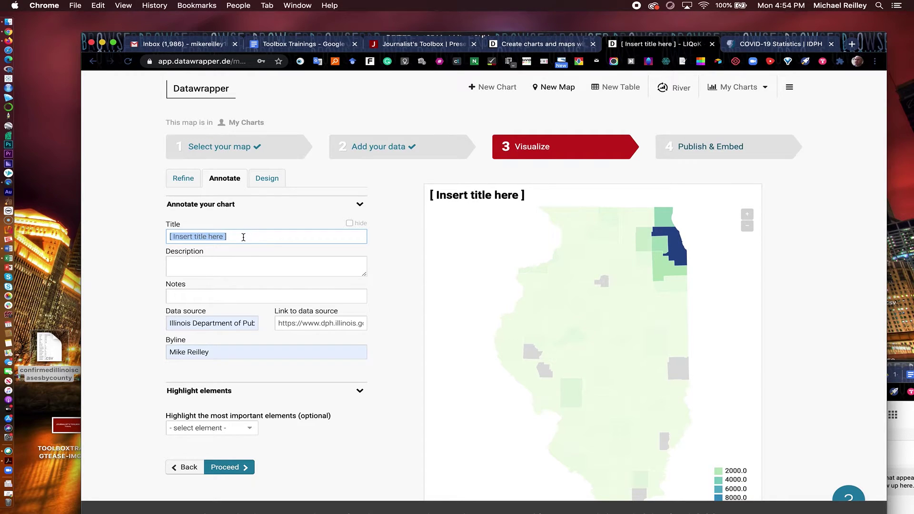
pyautogui.press('BackSpace')
pyautogui.press('super+v')
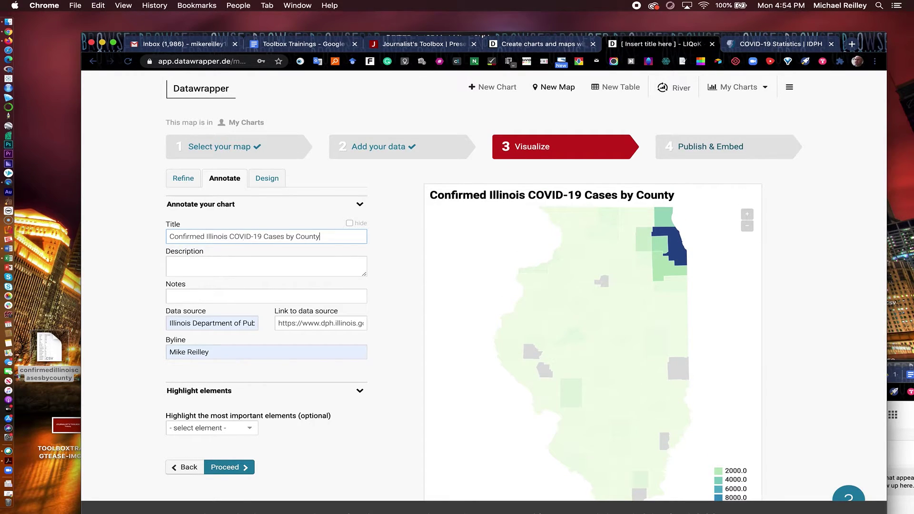
# Copy "Total cases as of April 27, 2020. Counties in gray had no data to report." from the Google Doc into the map's description
pyautogui.click(306, 47)
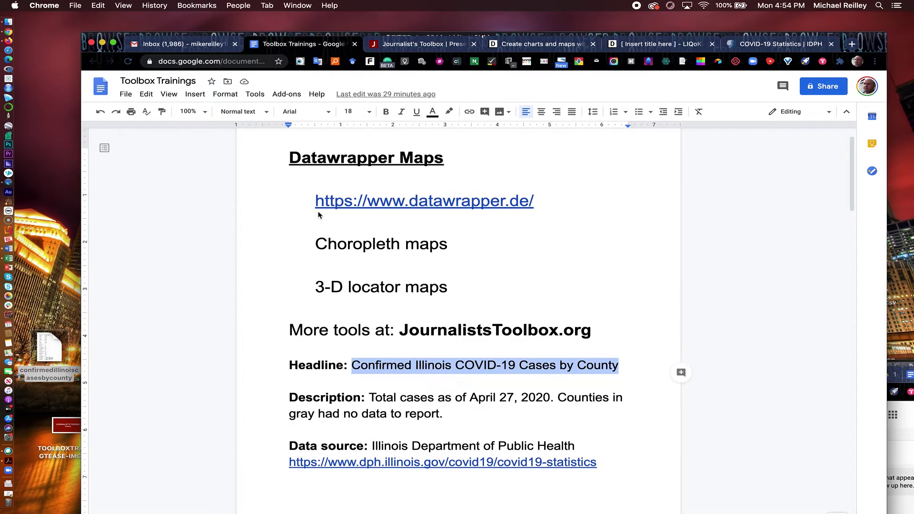
pyautogui.moveTo(446, 416); pyautogui.dragTo(368, 399)
pyautogui.press('super+c')
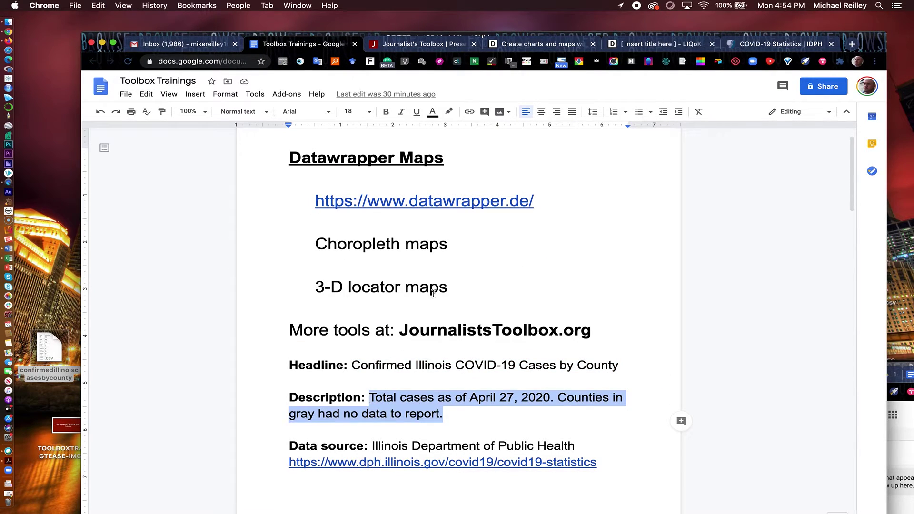
pyautogui.click(638, 44)
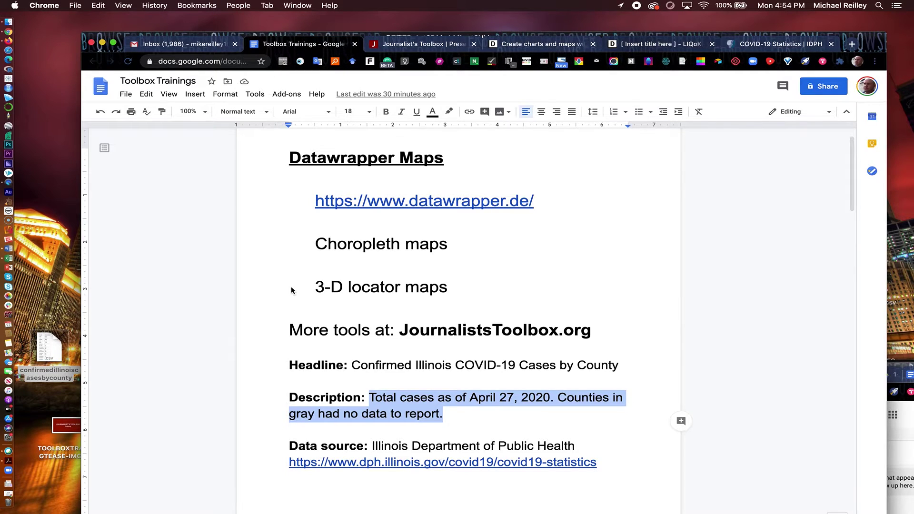
pyautogui.click(240, 267)
pyautogui.press('super+v')
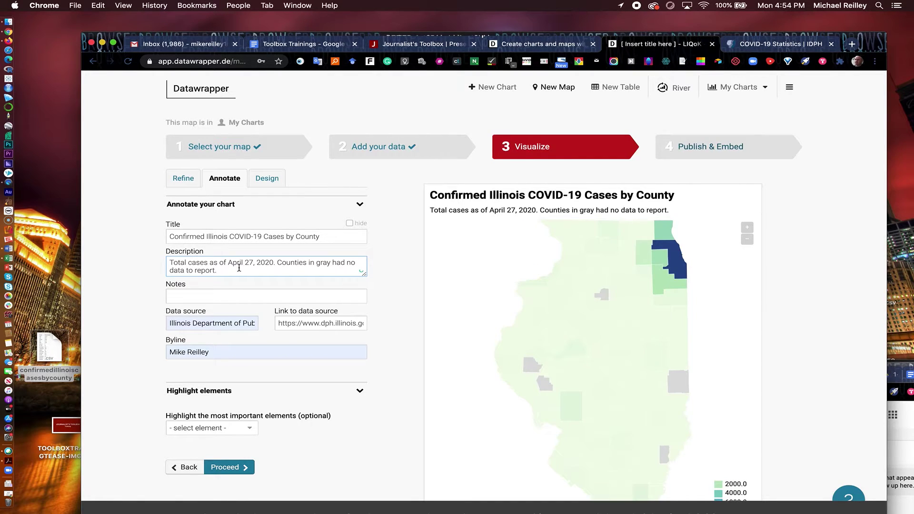
# Add the note "338 positive cases have not yet been assigned to a county." and check it below the map
pyautogui.click(180, 296)
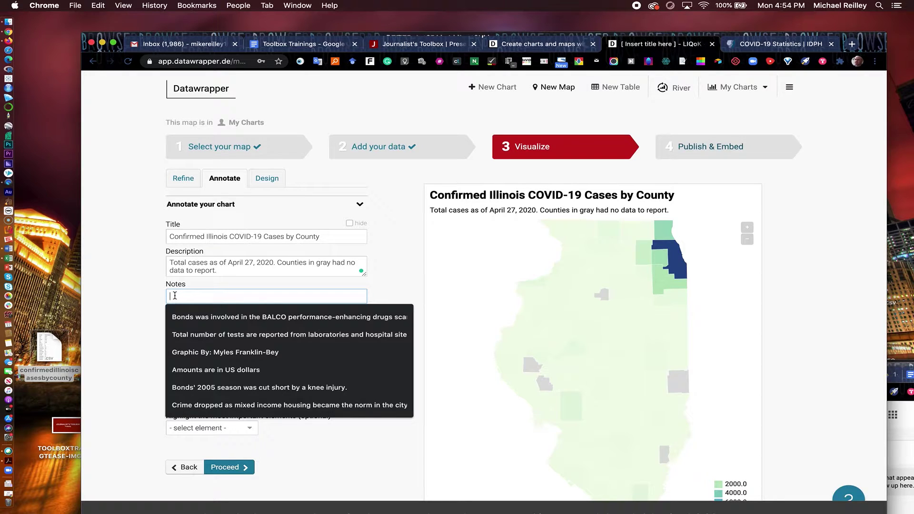
pyautogui.write('33')
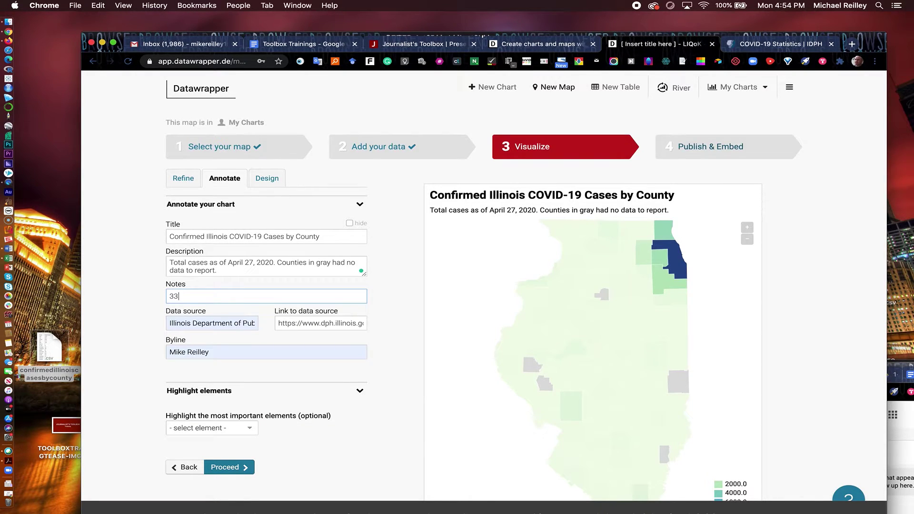
pyautogui.write('8 positive cases have not yet been assigned to a coun')
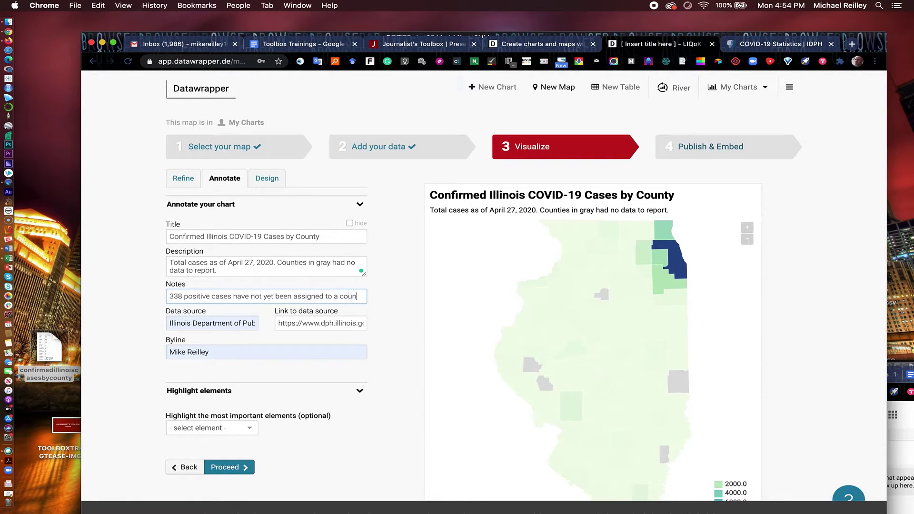
pyautogui.write('ty.')
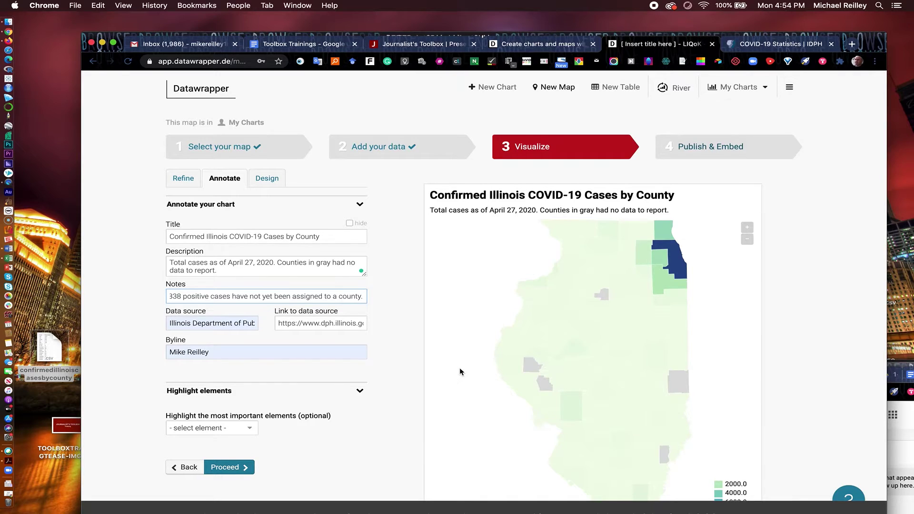
pyautogui.scroll(-5, 459, 368)
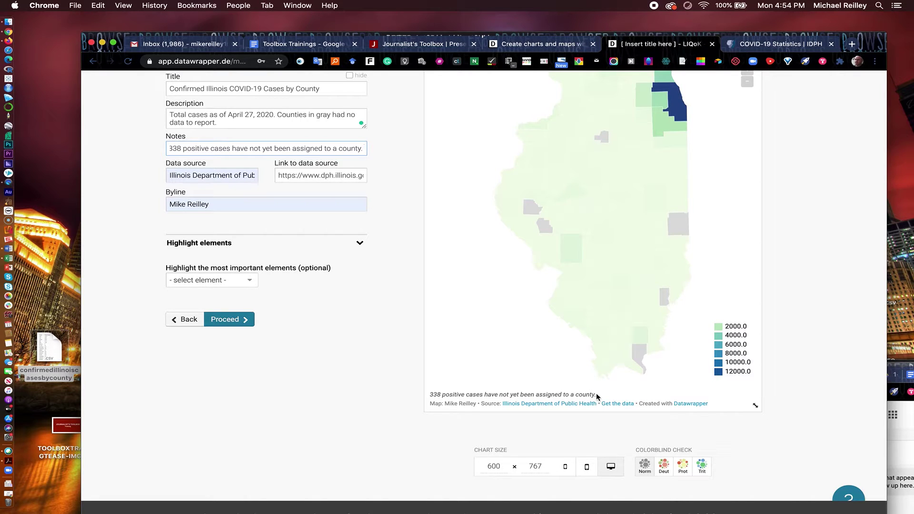
pyautogui.scroll(1, 546, 274)
pyautogui.scroll(5, 545, 274)
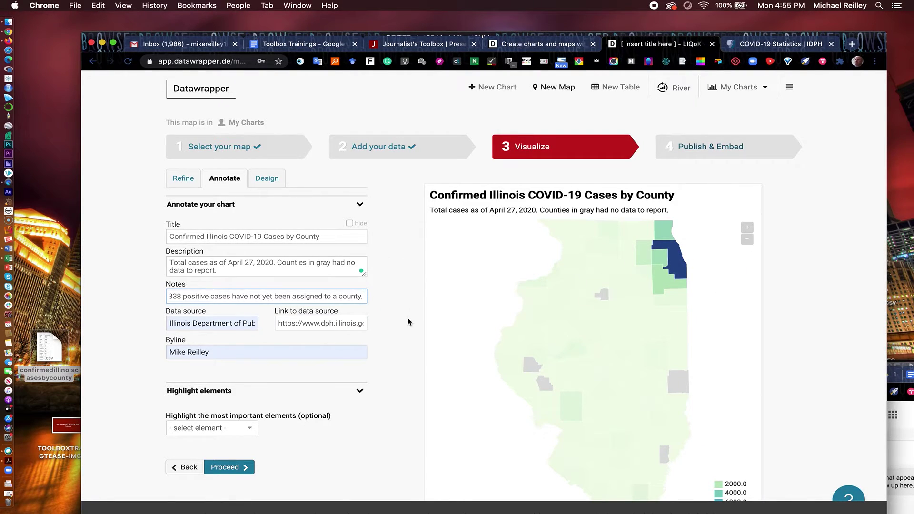
# Set the map's design layout to Datawrapper (embed) and check the footer below the map
pyautogui.scroll(-1, 407, 319)
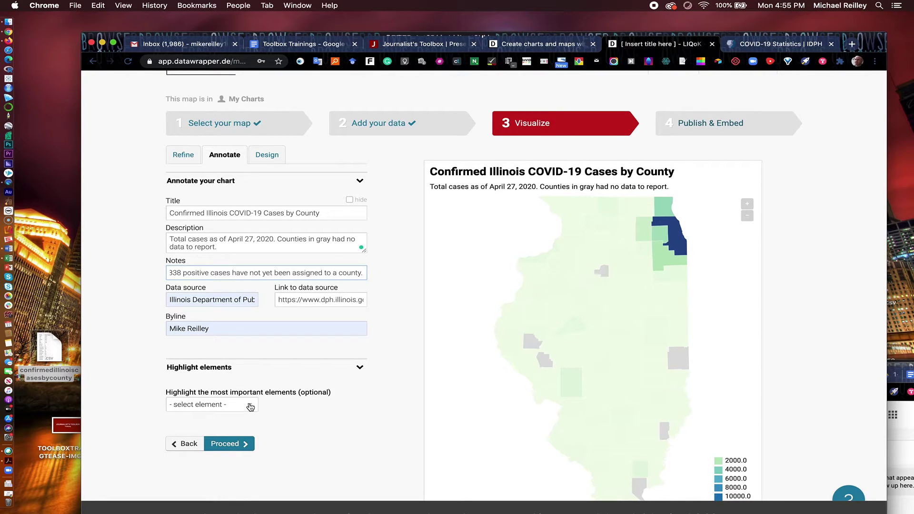
pyautogui.moveTo(678, 235)
pyautogui.click(264, 157)
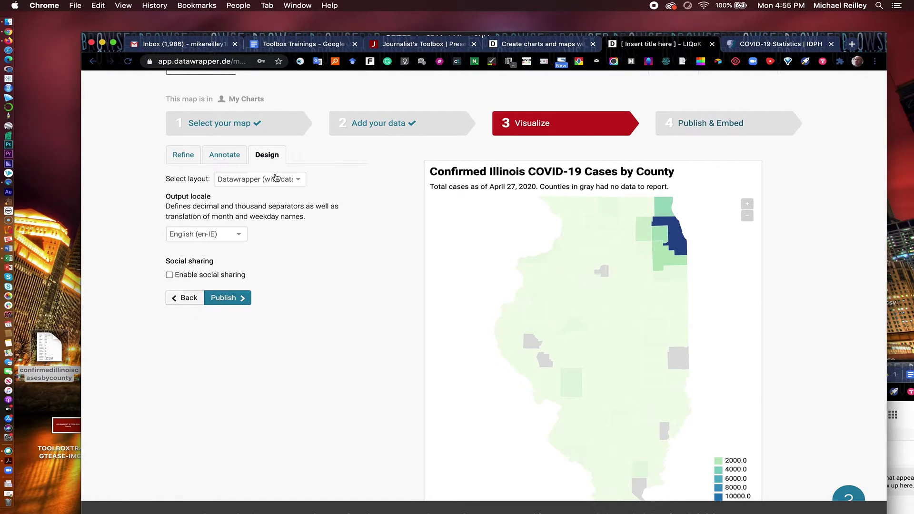
pyautogui.click(297, 181)
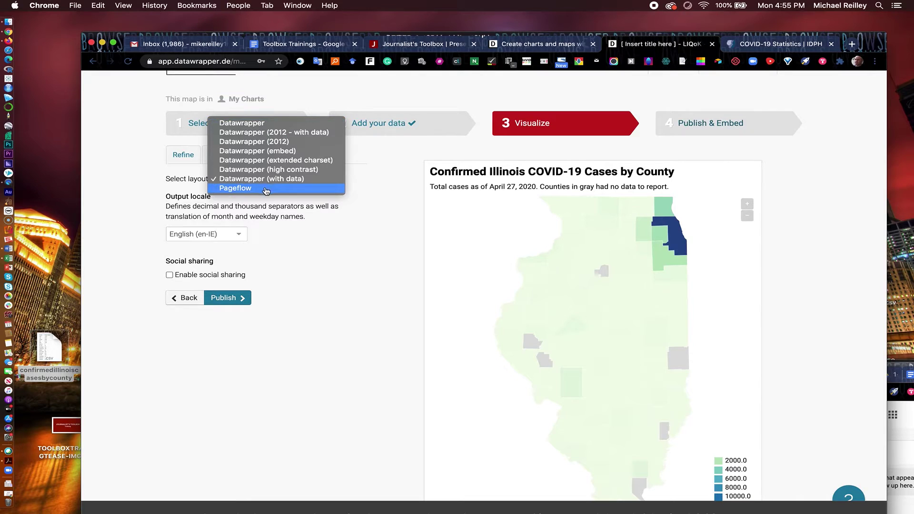
pyautogui.click(278, 152)
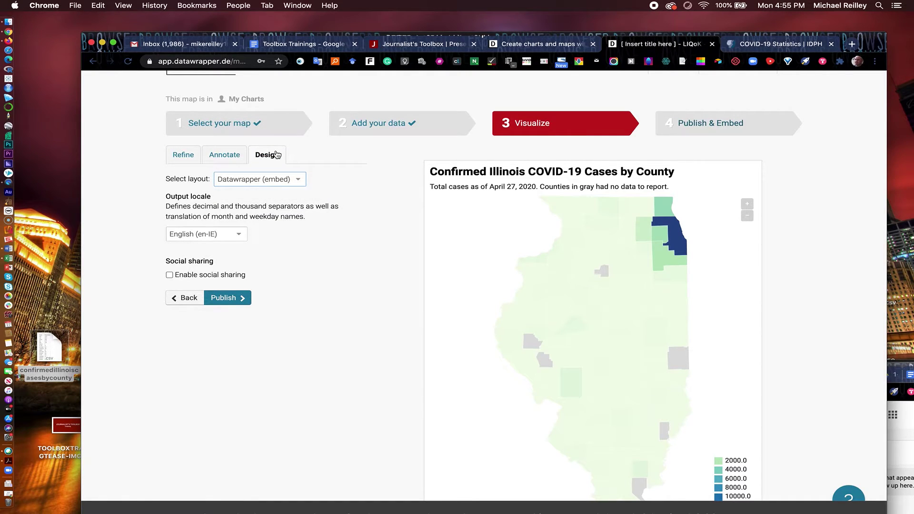
pyautogui.scroll(-3, 360, 260)
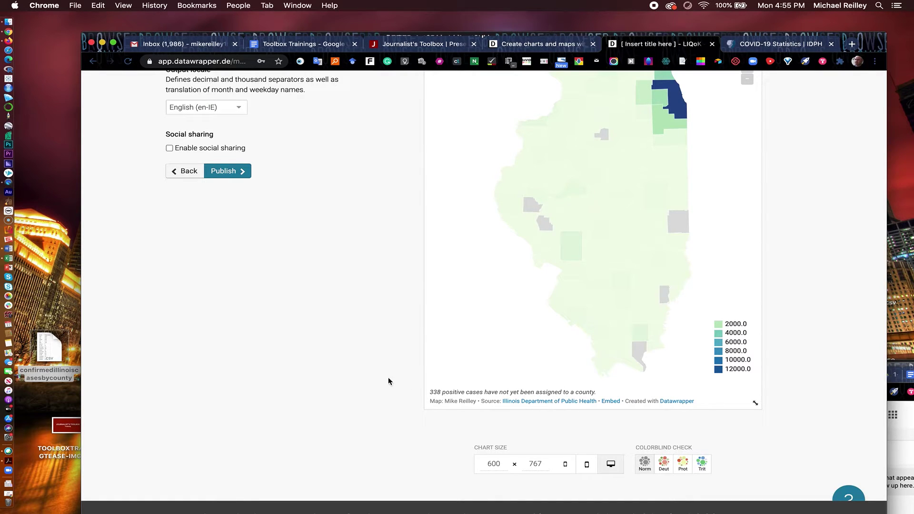
pyautogui.scroll(5, 378, 373)
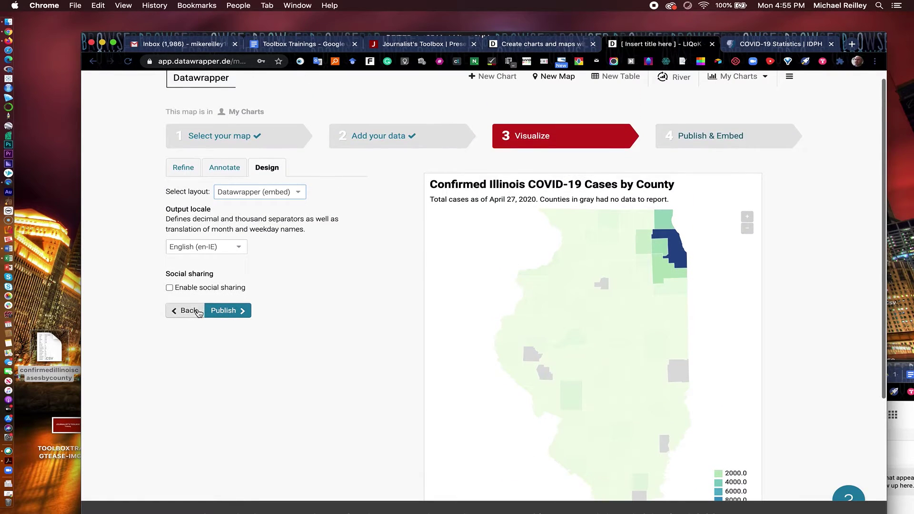
# Enable social sharing, set the output locale to English (en-US), and proceed to the Publish & Embed stage
pyautogui.click(170, 288)
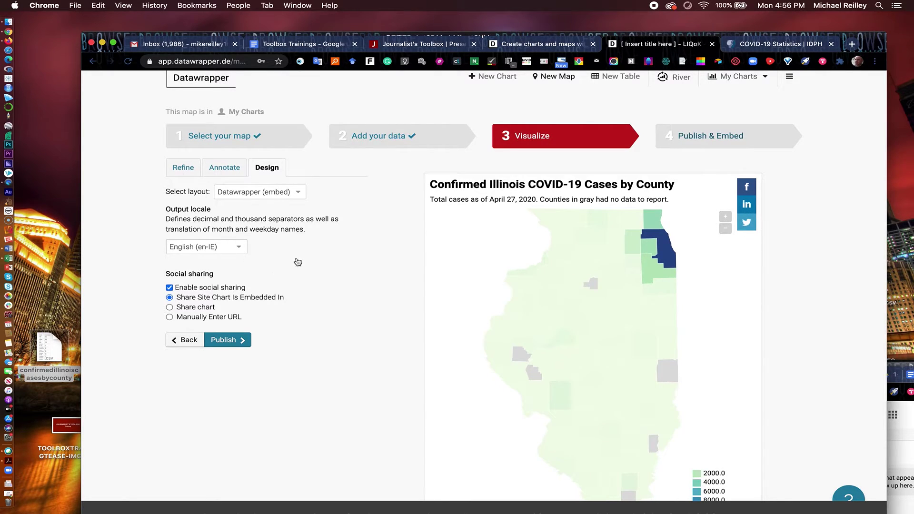
pyautogui.click(240, 248)
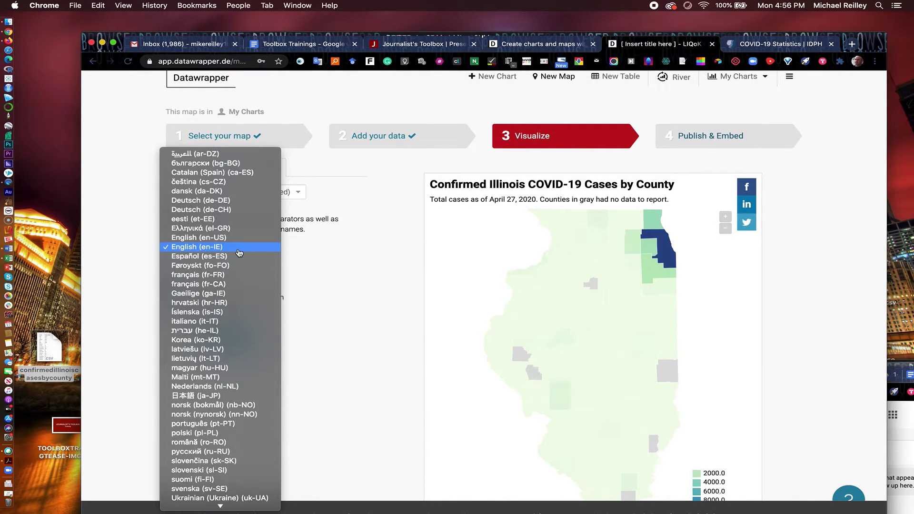
pyautogui.click(243, 238)
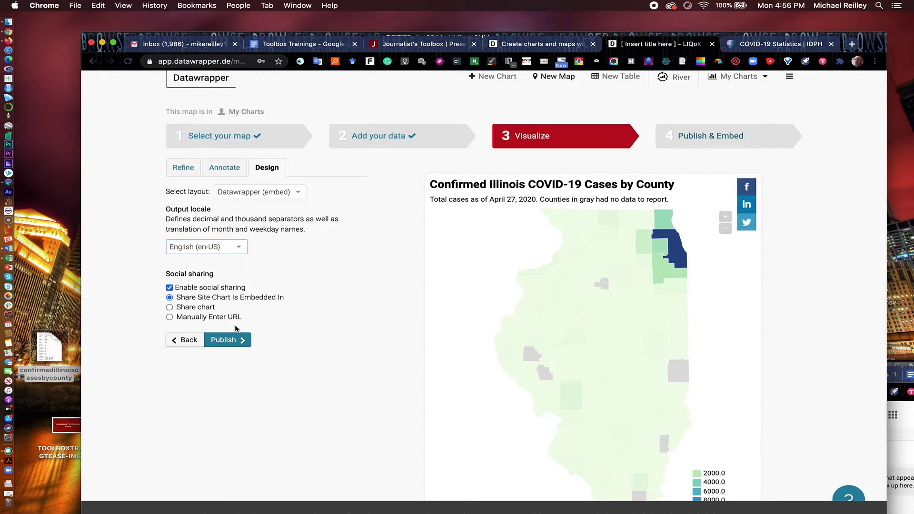
pyautogui.click(226, 339)
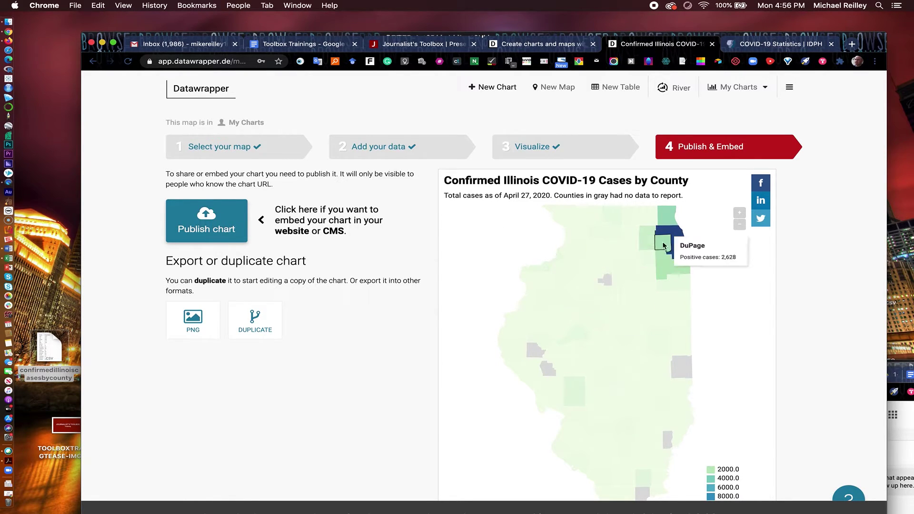
# Publish the Illinois COVID-19 map and open its fullscreen share URL to view the published version
pyautogui.click(208, 220)
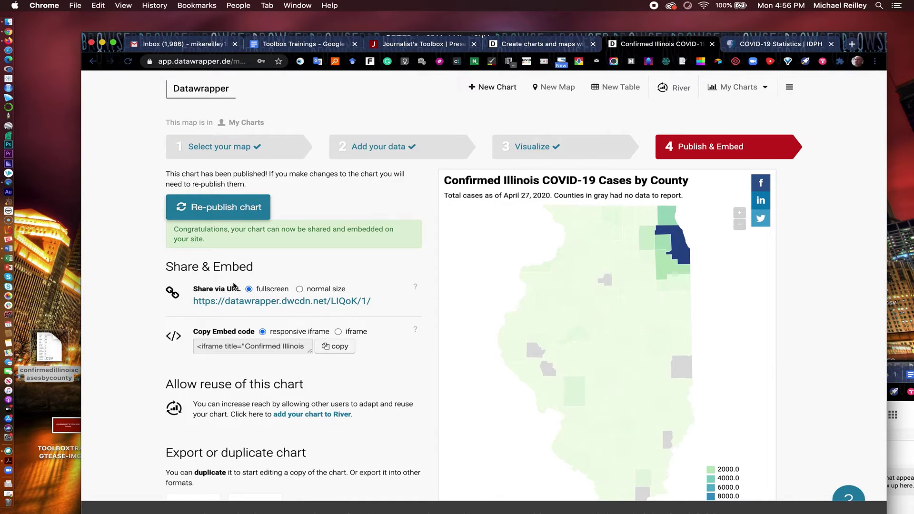
pyautogui.moveTo(249, 302); pyautogui.dragTo(301, 352)
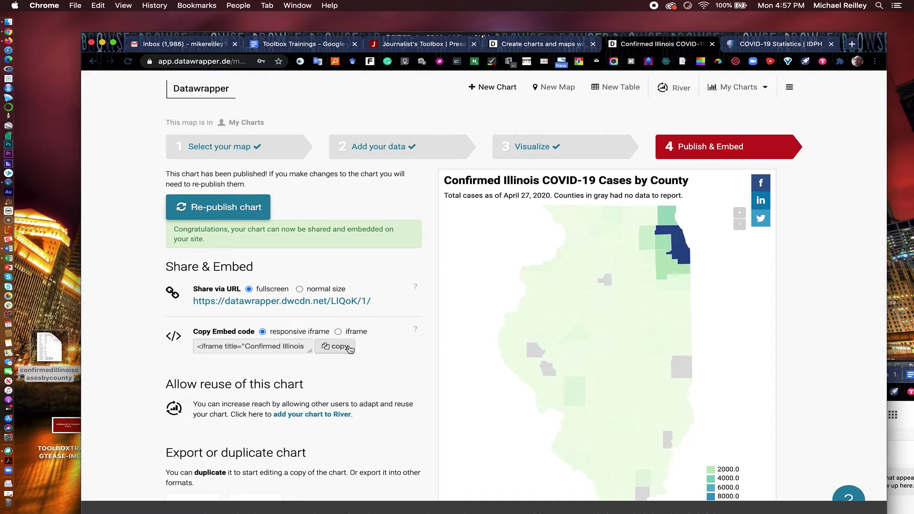
pyautogui.click(317, 304)
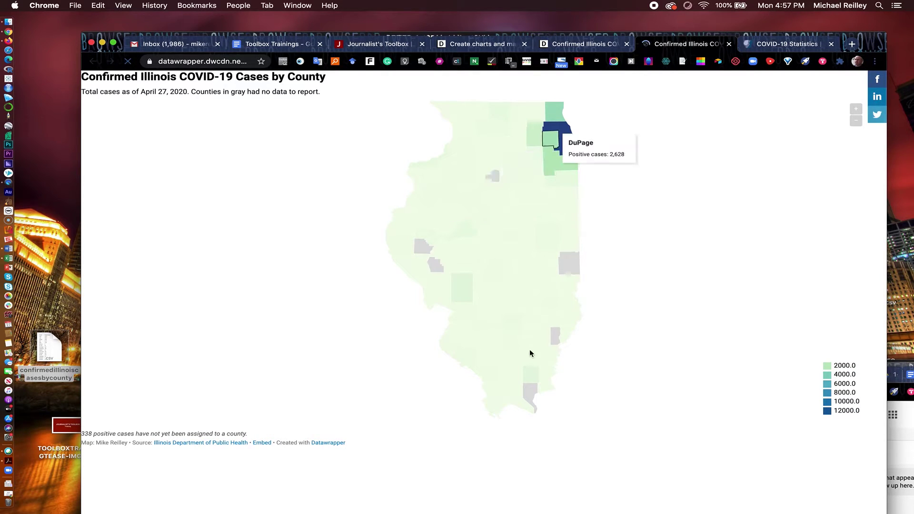
# Open Datawrapper's pricing page, show prices in US Dollar, and review the Free, Custom and Enterprise plan features
pyautogui.click(573, 46)
pyautogui.click(474, 44)
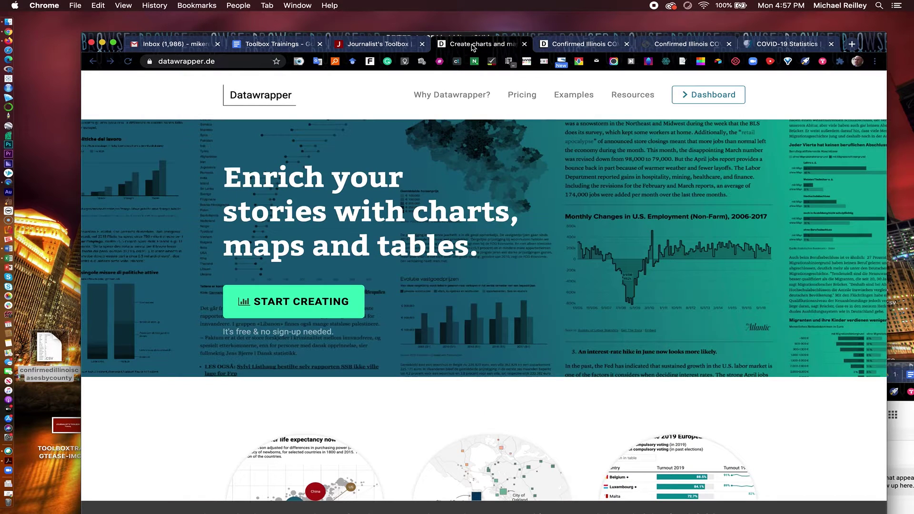
pyautogui.click(522, 98)
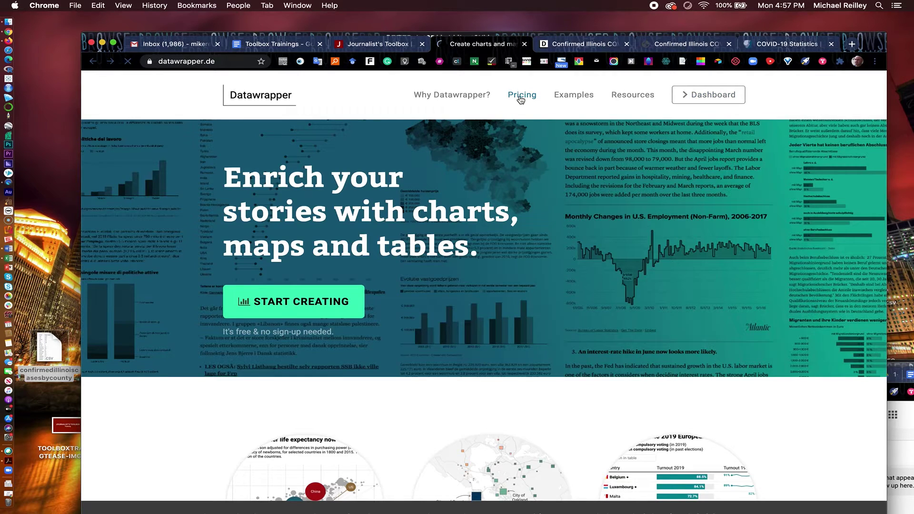
pyautogui.scroll(-2, 346, 358)
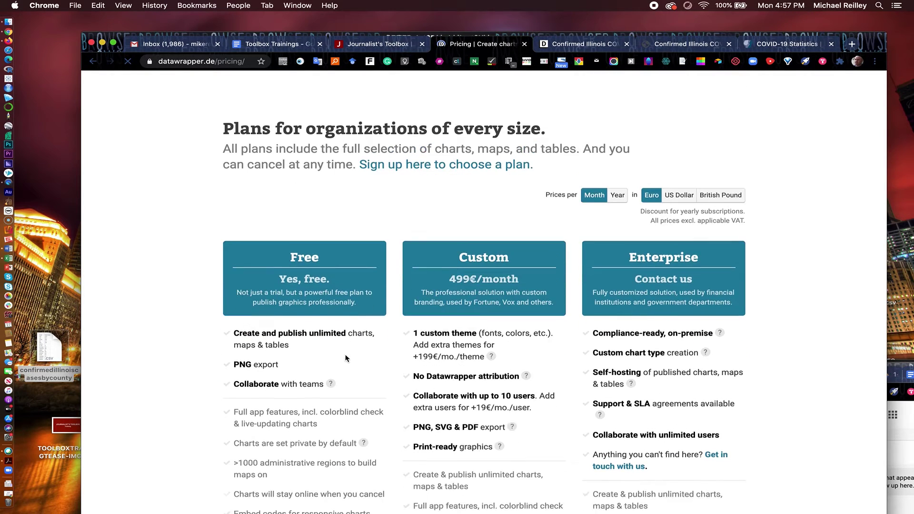
pyautogui.scroll(-1, 346, 358)
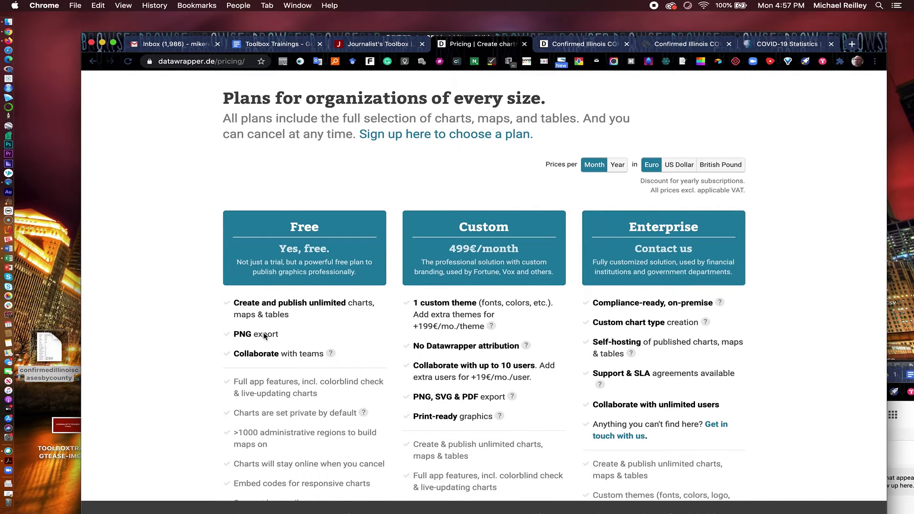
pyautogui.click(673, 167)
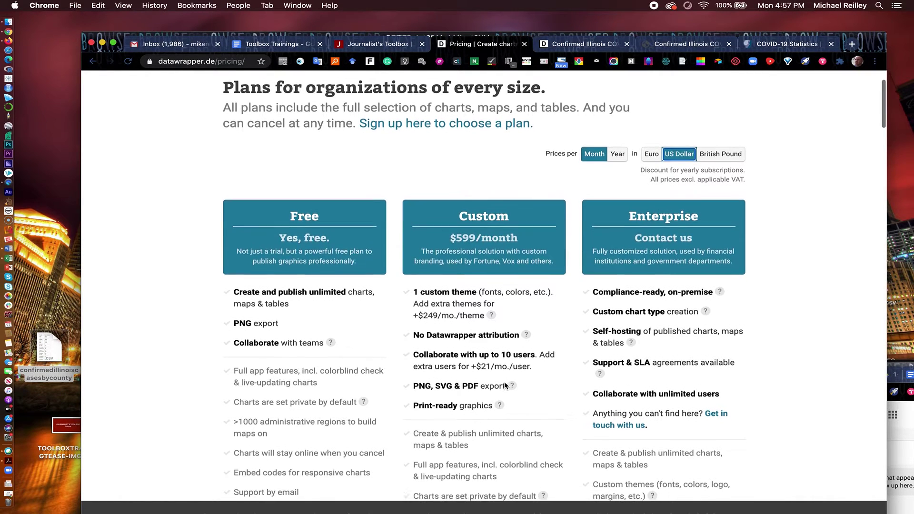
pyautogui.scroll(-1, 507, 364)
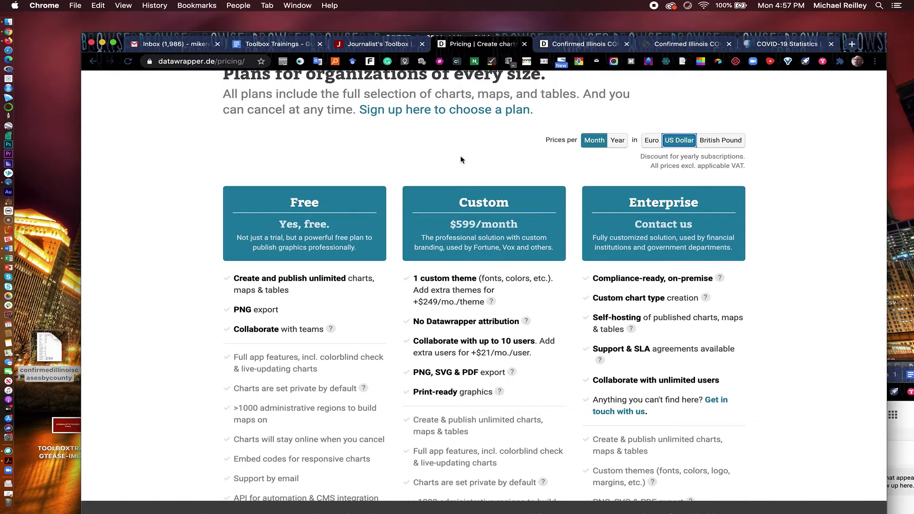
pyautogui.scroll(4, 460, 157)
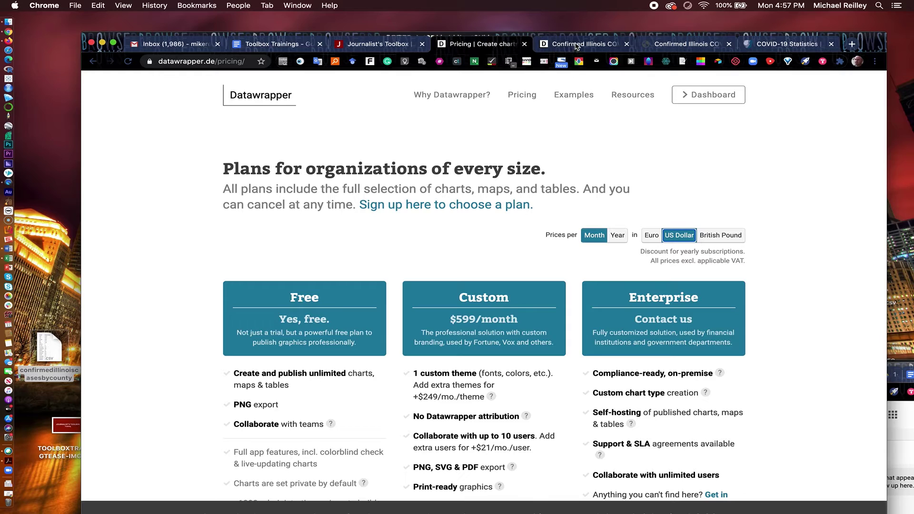
# Return to the Datawrapper dashboard and start a new locator map
pyautogui.click(705, 97)
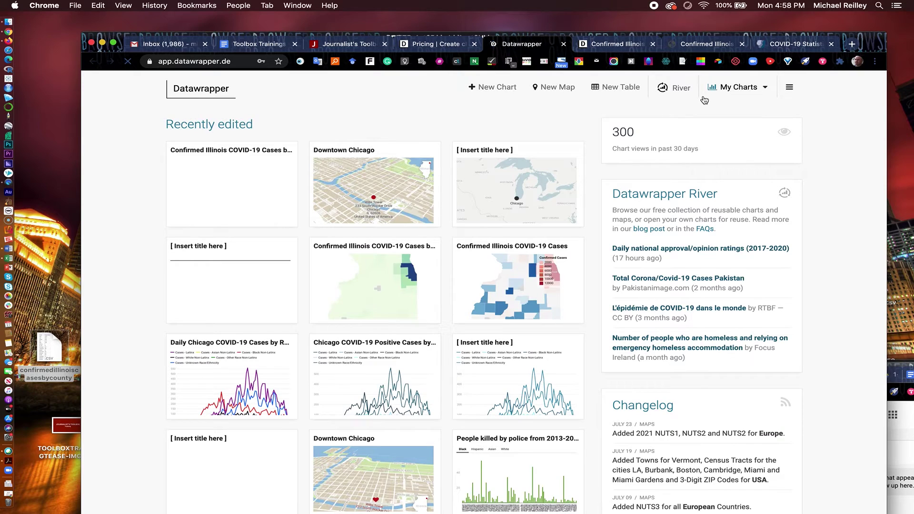
pyautogui.click(559, 91)
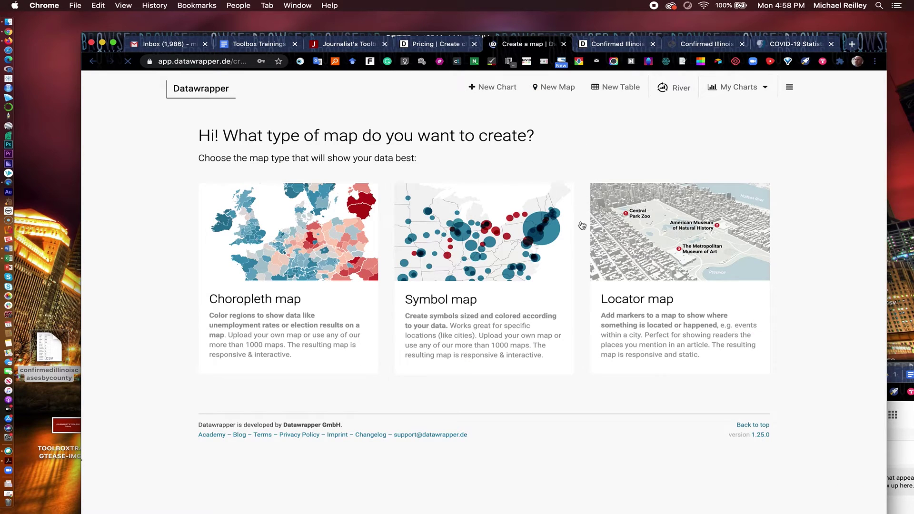
pyautogui.click(623, 300)
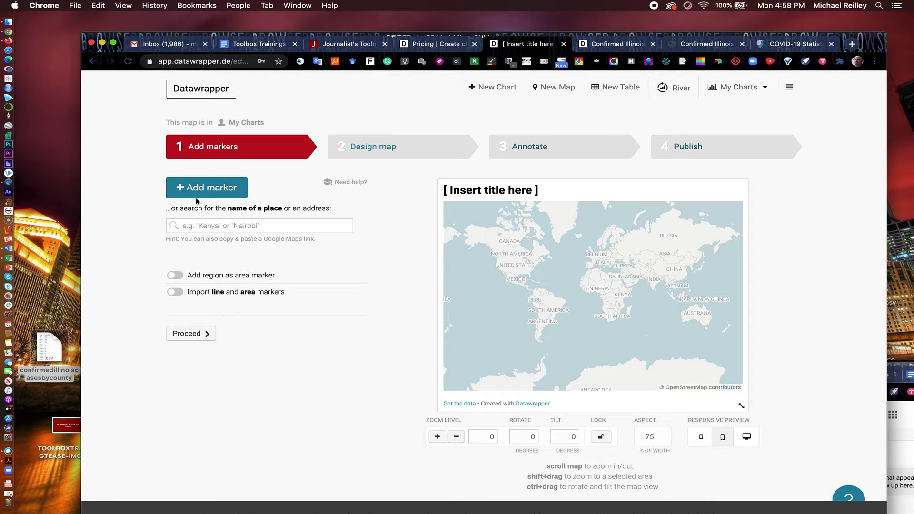
# Search for "Willis Tower" and add the Chicago Willis Tower result as a marker on the map
pyautogui.click(206, 224)
pyautogui.write('Willis Tower')
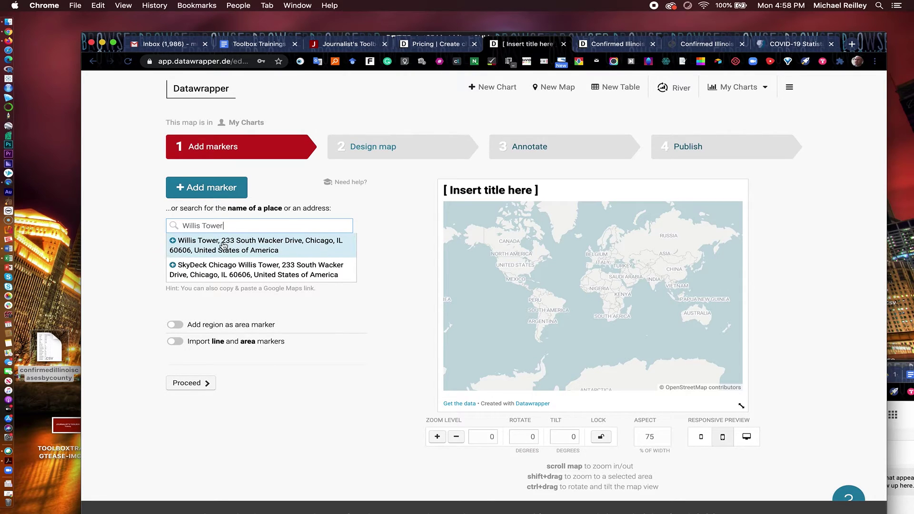
pyautogui.click(231, 243)
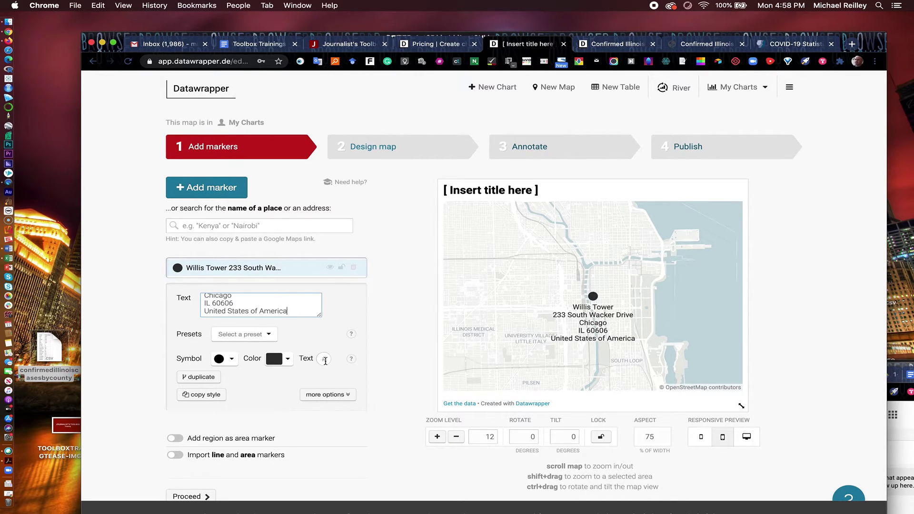
# Color the Willis Tower marker red (#c71e1d), browse the marker symbols, and keep the circle
pyautogui.click(286, 360)
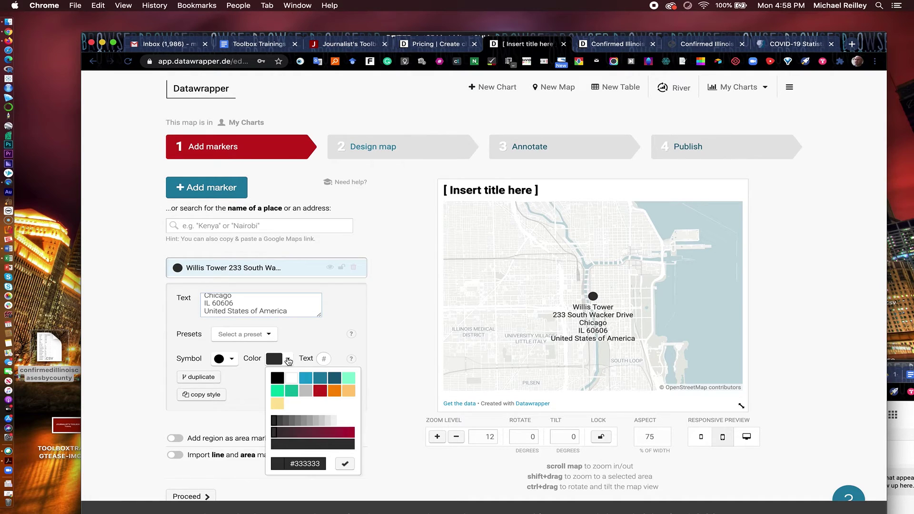
pyautogui.click(326, 394)
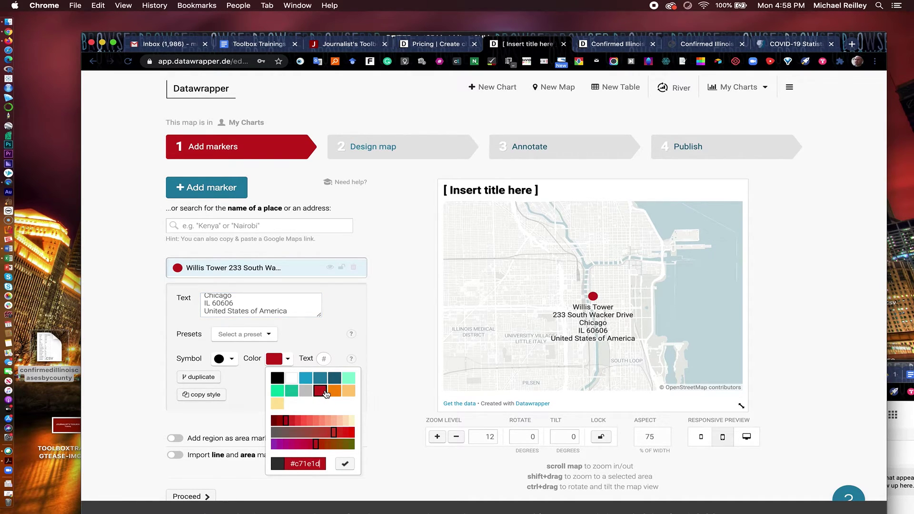
pyautogui.click(232, 360)
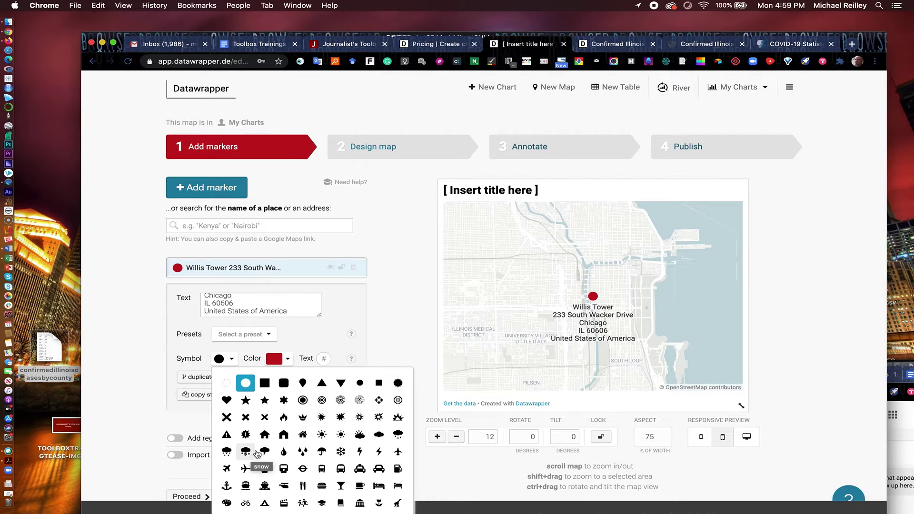
pyautogui.click(246, 384)
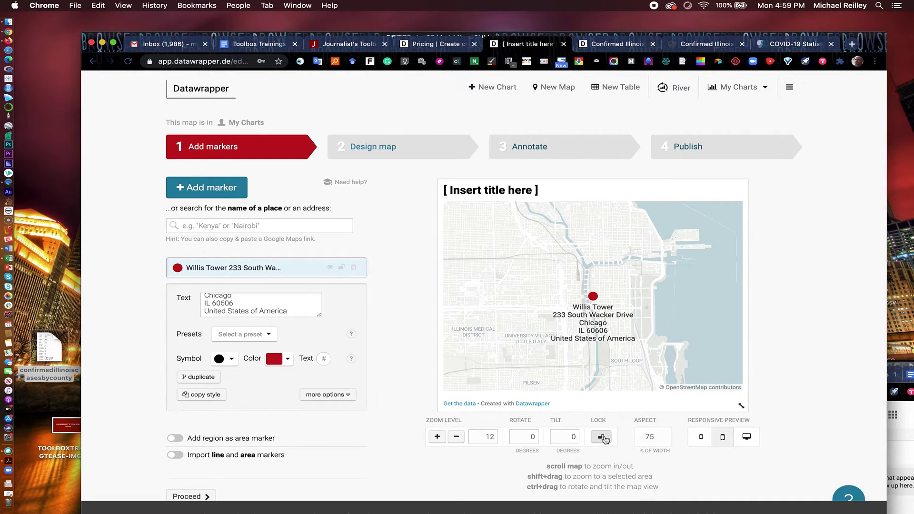
# Set the map view to zoom level 13, a rotation of 55 degrees and an aspect of 76% of width
pyautogui.click(437, 437)
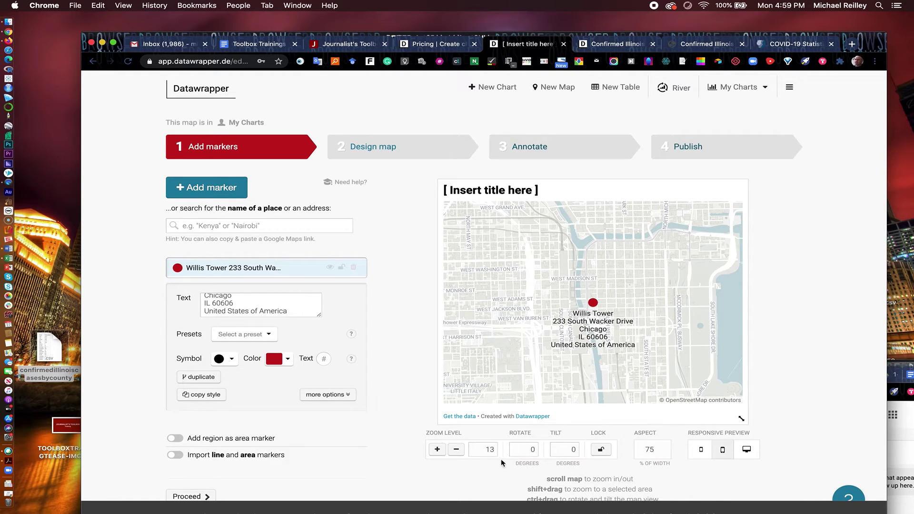
pyautogui.click(531, 447)
pyautogui.moveTo(531, 448); pyautogui.dragTo(531, 448)
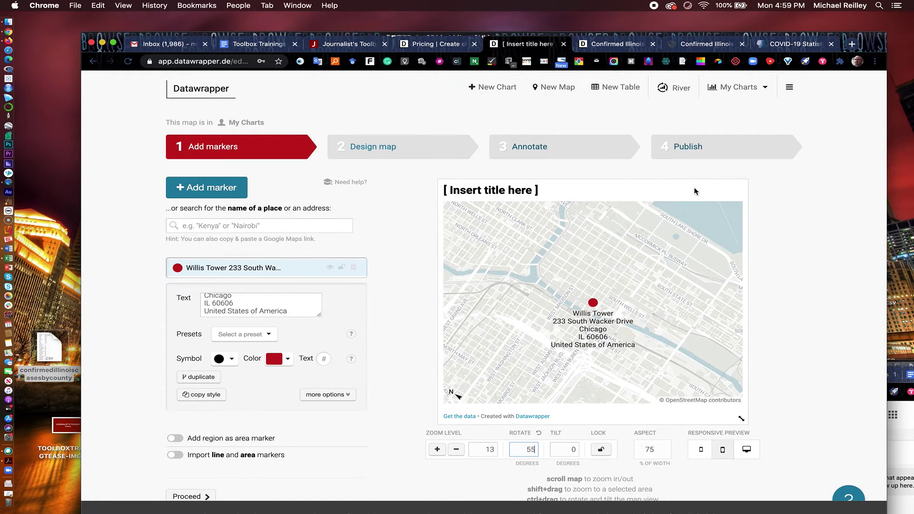
pyautogui.click(664, 449)
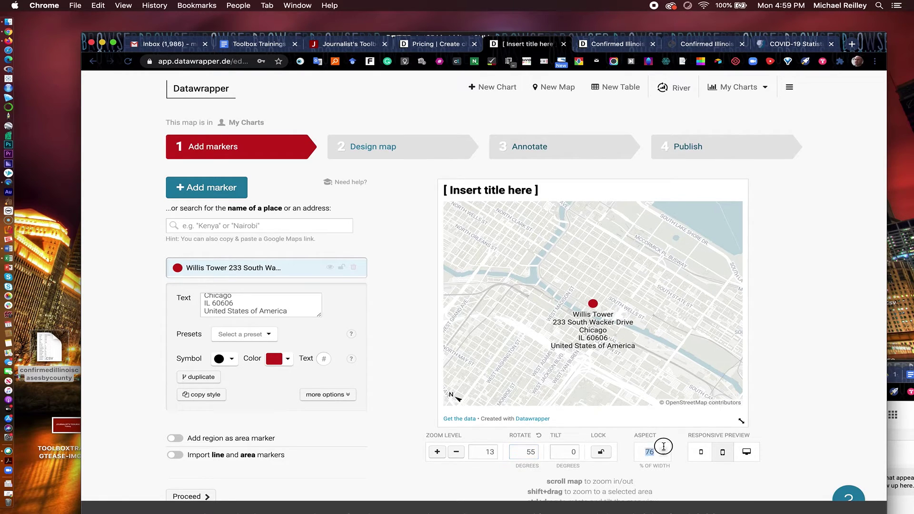
# Set the map's tilt to 45 degrees
pyautogui.click(572, 457)
pyautogui.click(573, 450)
pyautogui.click(573, 450)
pyautogui.click(572, 450)
pyautogui.click(573, 450)
pyautogui.click(573, 450)
pyautogui.click(573, 450)
pyautogui.click(573, 450)
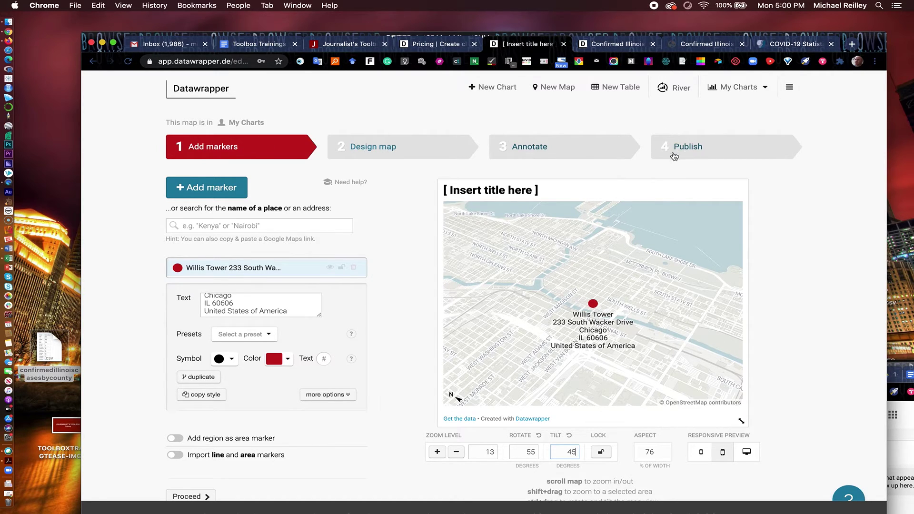
# Go to the Design map stage, compare the Earth, Gray and Maritime styles, and apply the Earth style
pyautogui.click(371, 149)
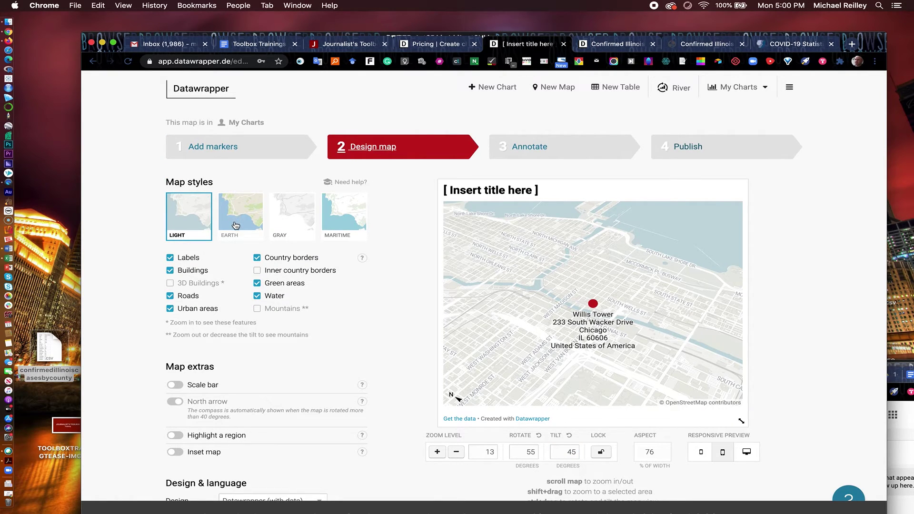
pyautogui.click(235, 226)
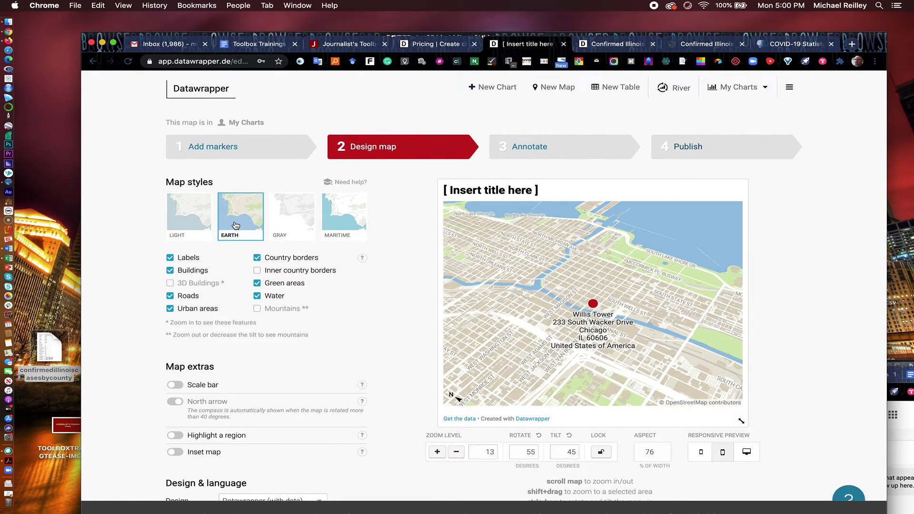
pyautogui.click(302, 216)
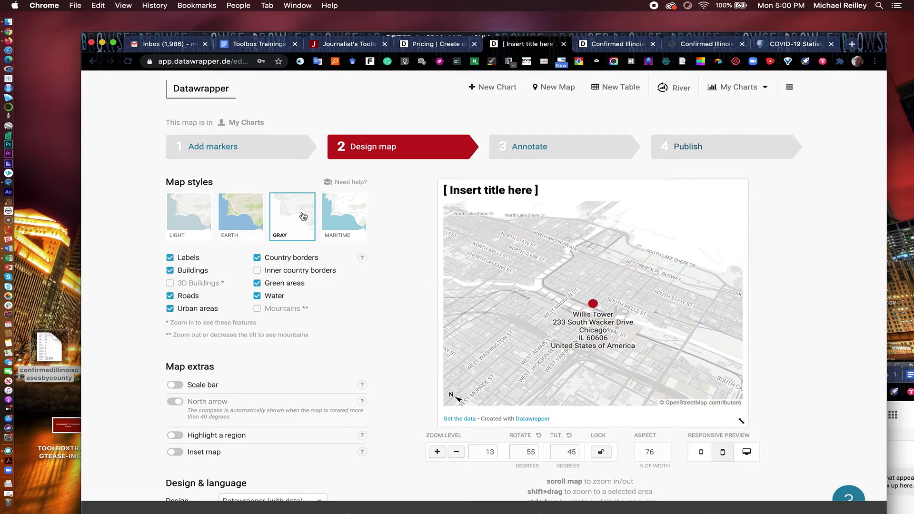
pyautogui.click(361, 215)
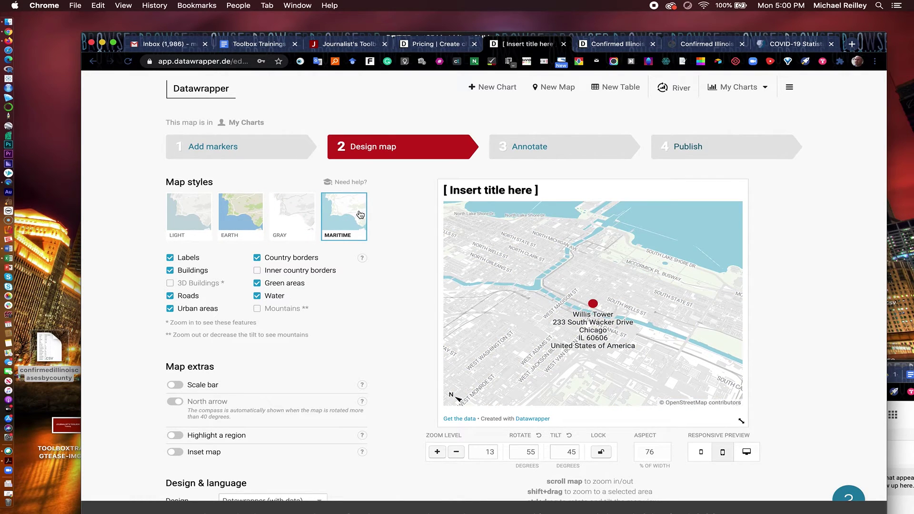
pyautogui.click(285, 223)
pyautogui.click(244, 220)
pyautogui.click(200, 220)
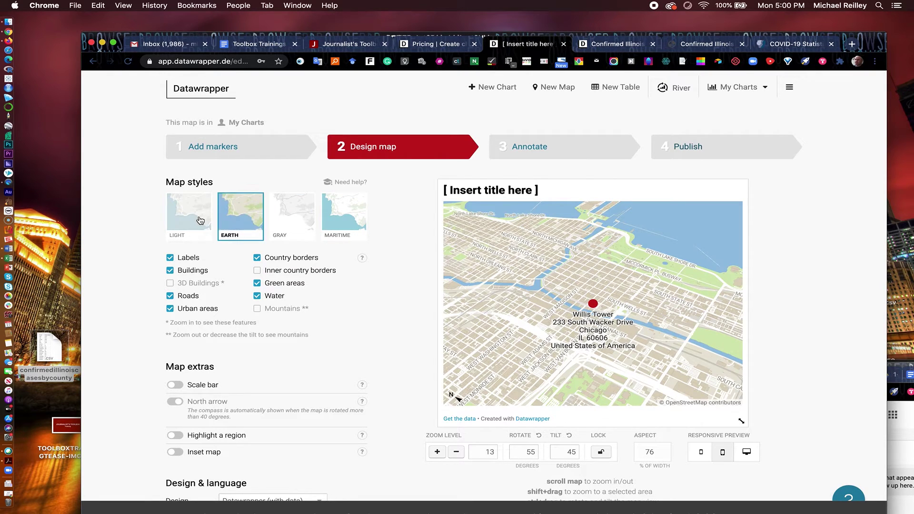
pyautogui.click(239, 213)
# Set the zoom level to 14 and rotation to 41 degrees, and shift the map so the marker sits slightly left of and below its former spot
pyautogui.click(437, 452)
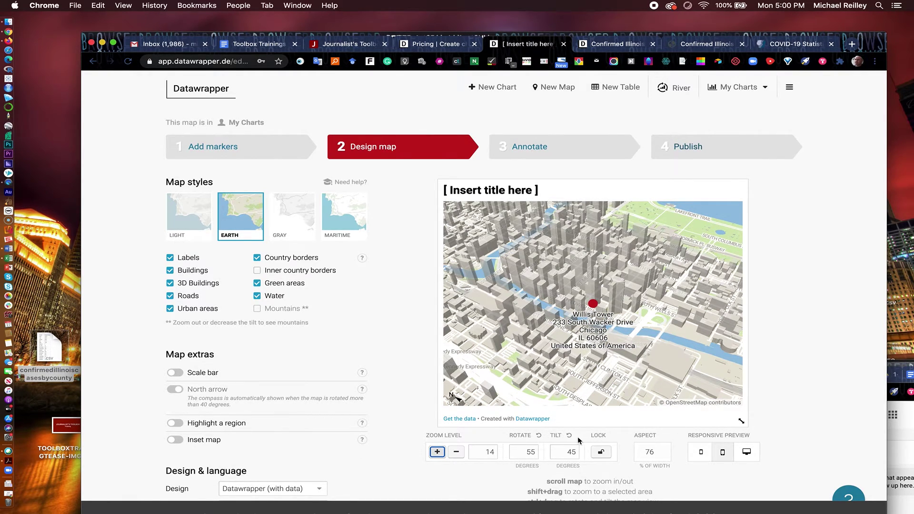
pyautogui.click(532, 453)
pyautogui.click(532, 454)
pyautogui.click(532, 455)
pyautogui.click(532, 454)
pyautogui.click(531, 454)
pyautogui.click(531, 454)
pyautogui.click(532, 455)
pyautogui.click(531, 454)
pyautogui.click(531, 454)
pyautogui.moveTo(586, 395)
pyautogui.mouseDown()
pyautogui.moveTo(558, 365)
pyautogui.moveTo(520, 367)
pyautogui.moveTo(506, 392)
pyautogui.moveTo(581, 421)
pyautogui.moveTo(638, 362)
pyautogui.moveTo(602, 410)
pyautogui.moveTo(571, 428)
pyautogui.moveTo(556, 414)
pyautogui.mouseUp()
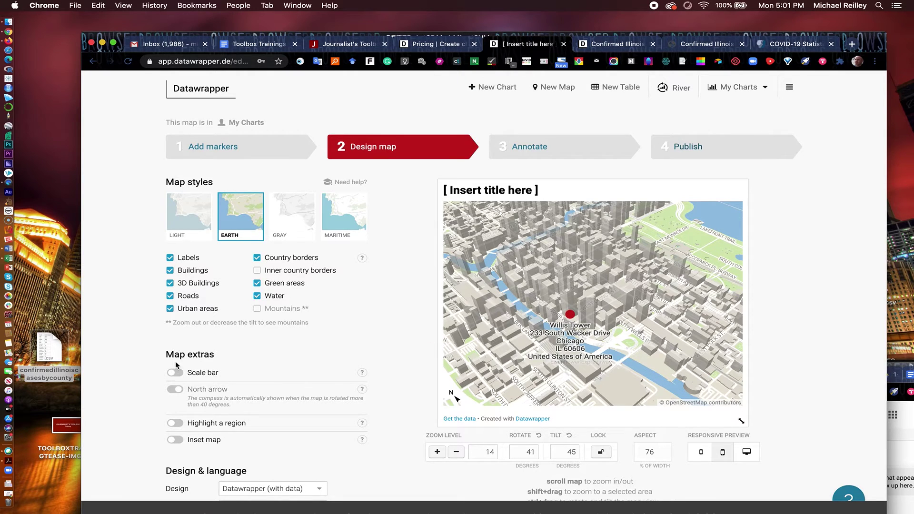
# Add a scale bar to the map and set its unit to miles
pyautogui.click(176, 373)
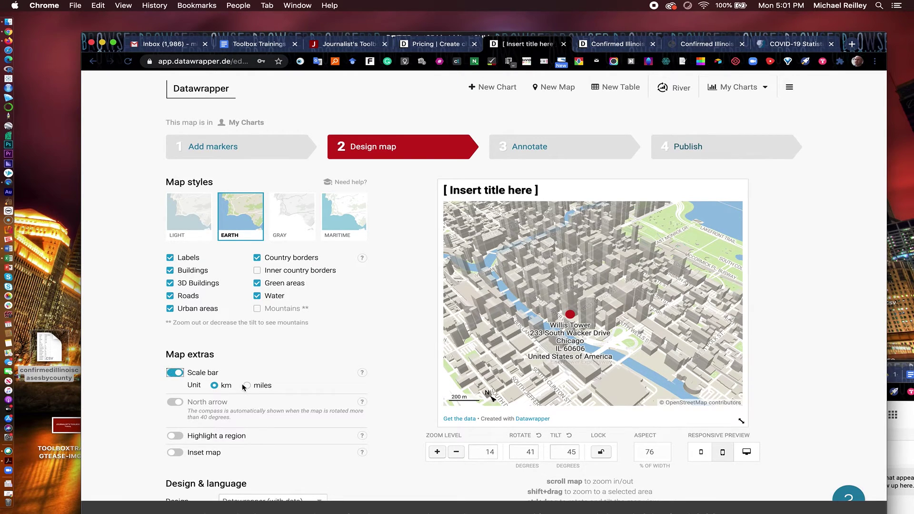
pyautogui.click(249, 386)
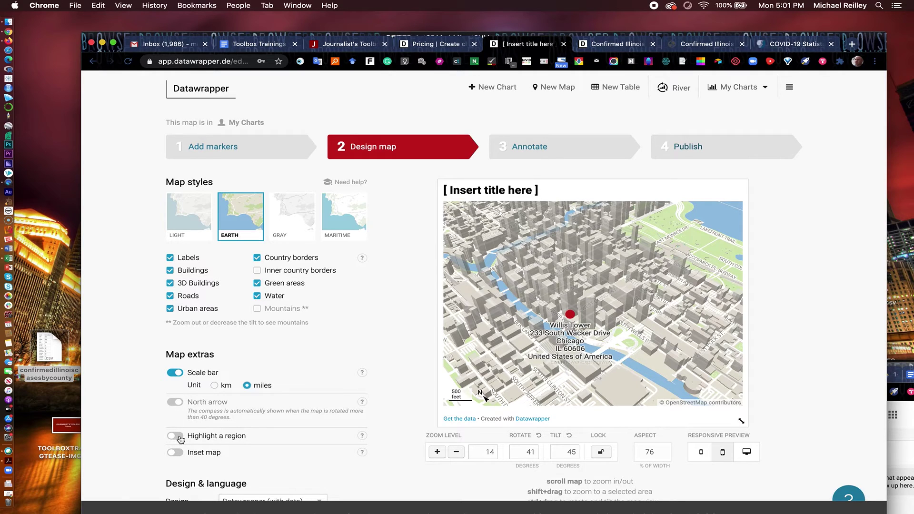
# Add an inset map of the region type to the locator map and choose Illinois as its region
pyautogui.click(182, 455)
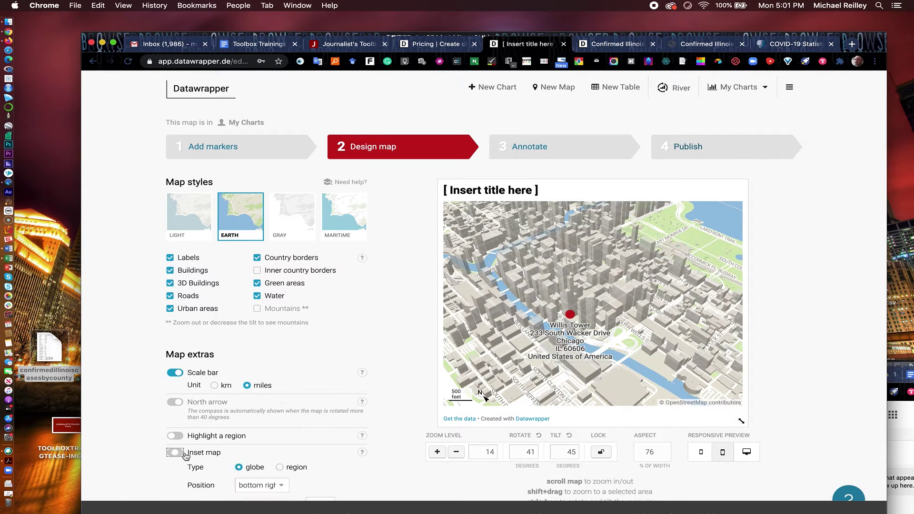
pyautogui.click(280, 468)
pyautogui.scroll(-3, 267, 448)
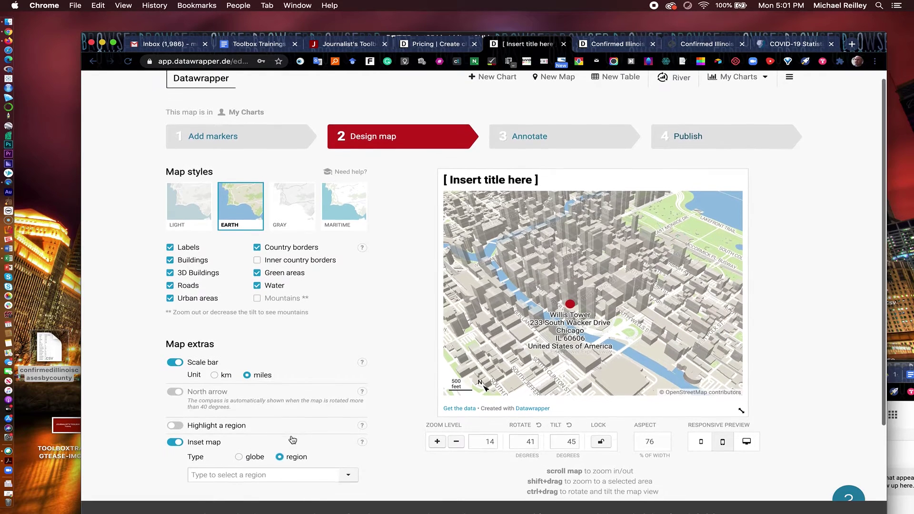
pyautogui.click(250, 413)
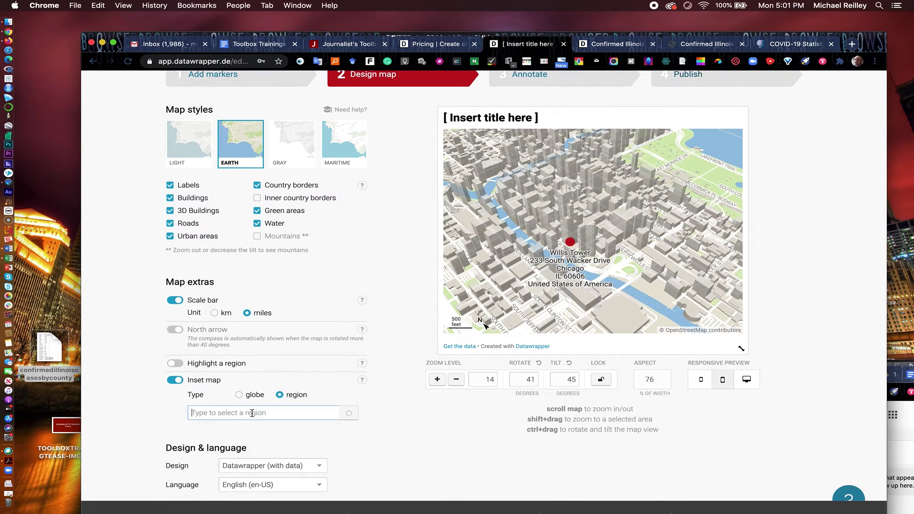
pyautogui.write('Illi')
pyautogui.click(264, 429)
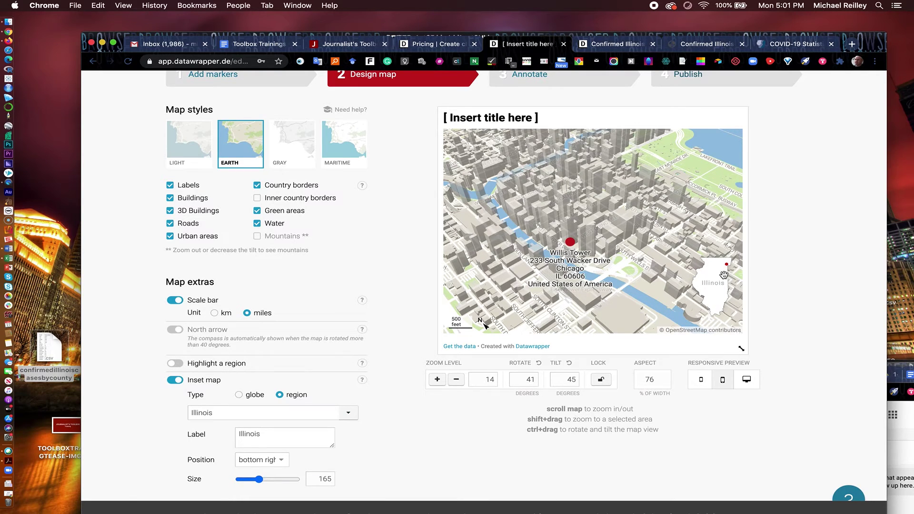
# Set the inset map's position to top right and its size to 151
pyautogui.moveTo(259, 479); pyautogui.dragTo(243, 481)
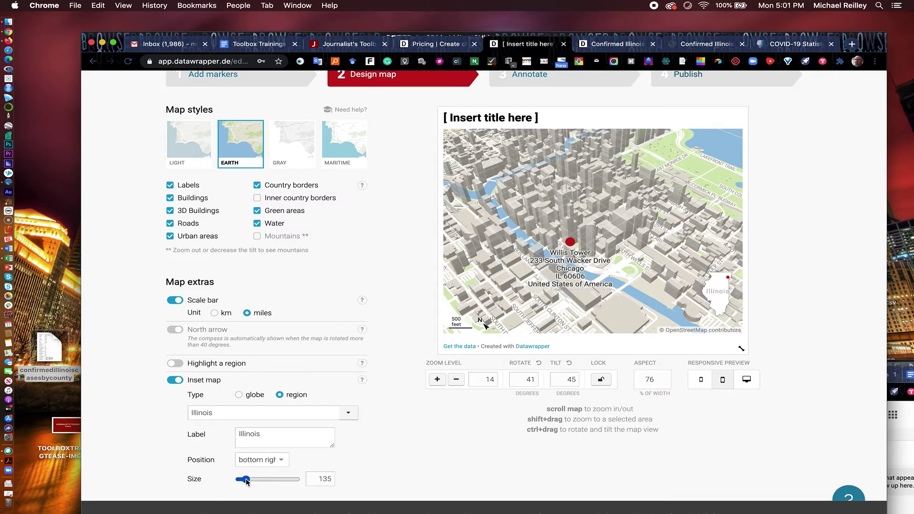
pyautogui.click(281, 460)
pyautogui.click(280, 442)
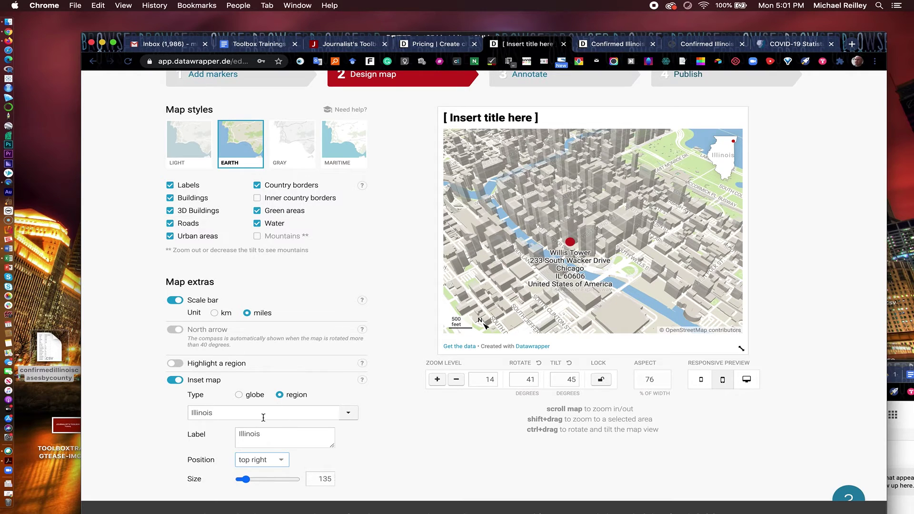
pyautogui.moveTo(245, 479)
pyautogui.mouseDown()
pyautogui.moveTo(237, 480)
pyautogui.moveTo(254, 479)
pyautogui.mouseUp()
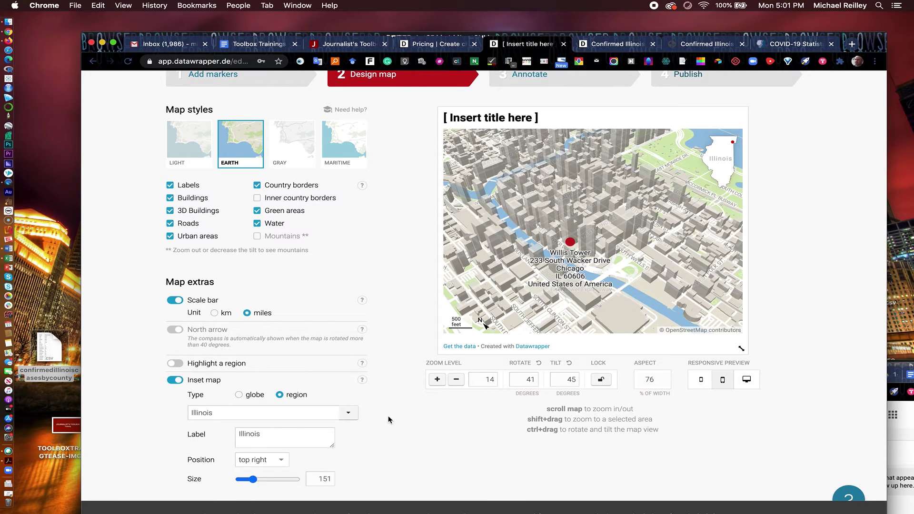
# Clear the placeholder title, go to the Annotate stage and title the map "Downtown Chicago"
pyautogui.click(542, 120)
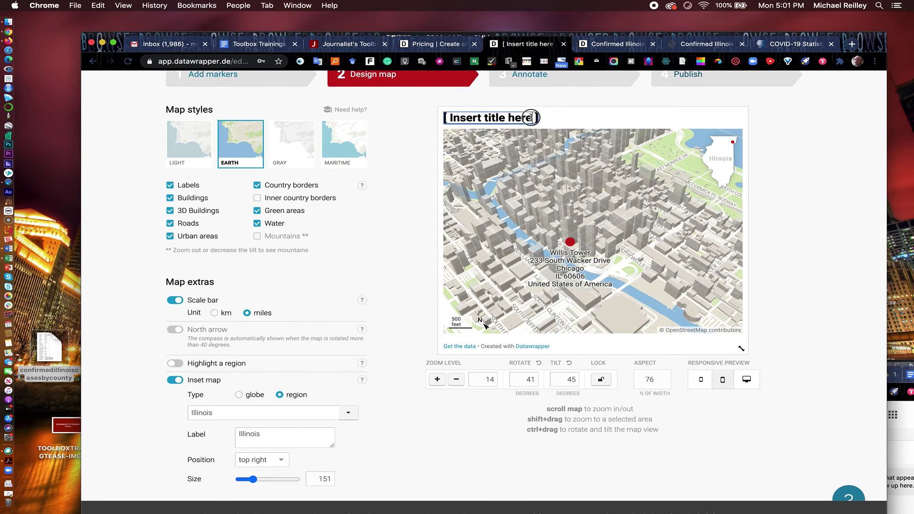
pyautogui.press('BackSpace')
pyautogui.moveTo(522, 120); pyautogui.dragTo(446, 120)
pyautogui.press('BackSpace')
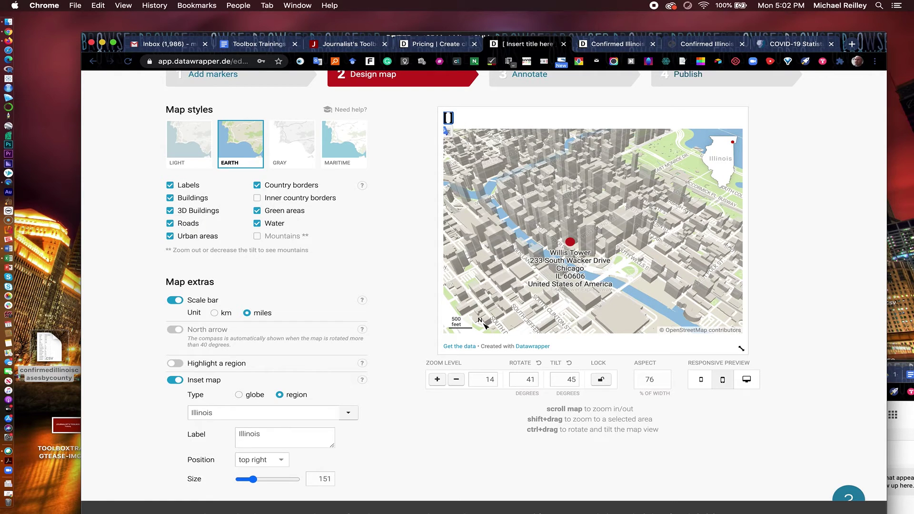
pyautogui.click(530, 78)
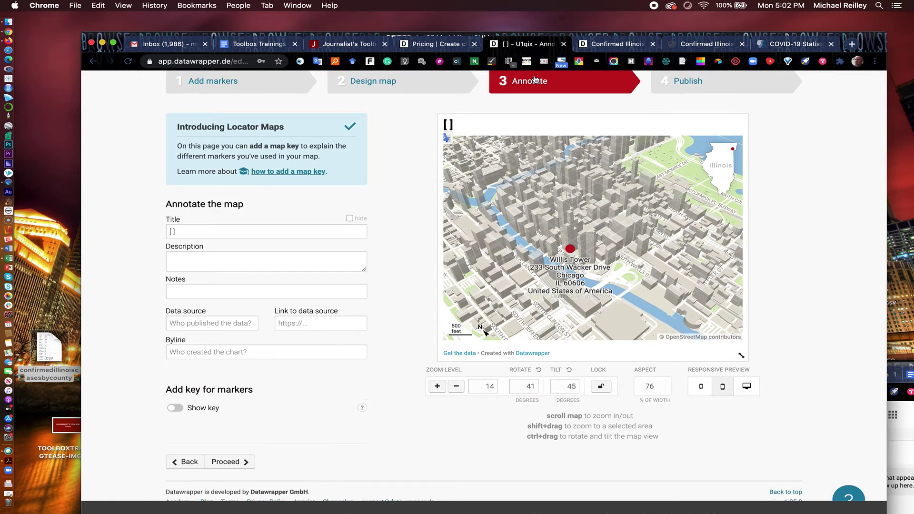
pyautogui.click(181, 232)
pyautogui.press('BackSpace')
pyautogui.press('BackSpace')
pyautogui.write('Downtown Chicag')
# Enter "Willis Tower practice map" as the map's description
pyautogui.click(182, 256)
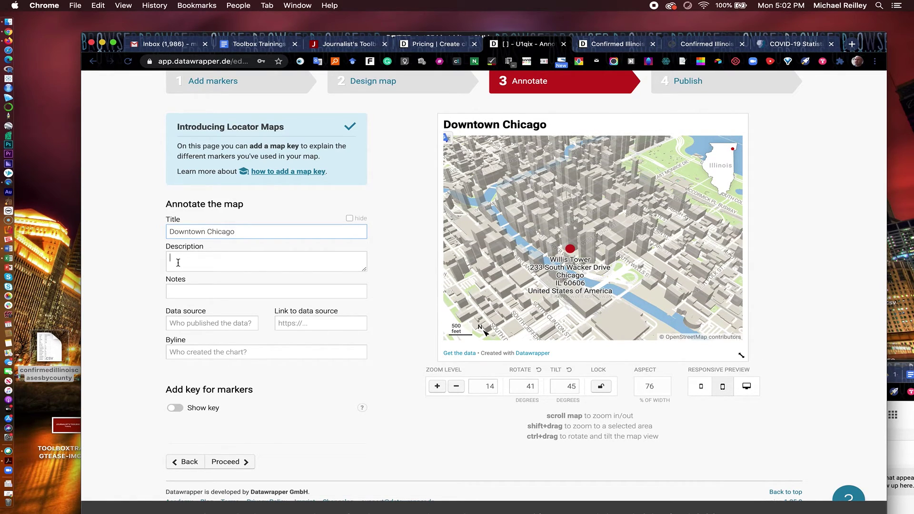
pyautogui.write('Willis t')
pyautogui.press('BackSpace')
pyautogui.write('Tower prac t')
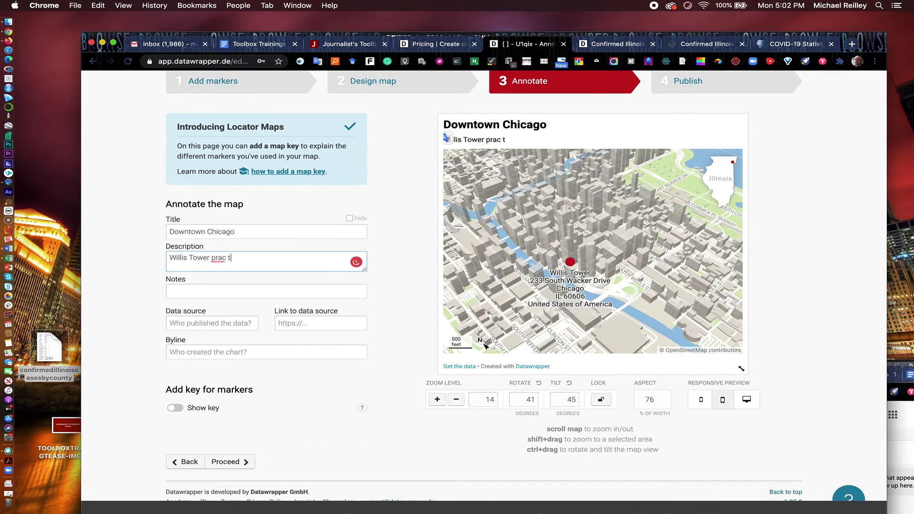
pyautogui.press('BackSpace')
pyautogui.press('BackSpace')
pyautogui.write('tice map')
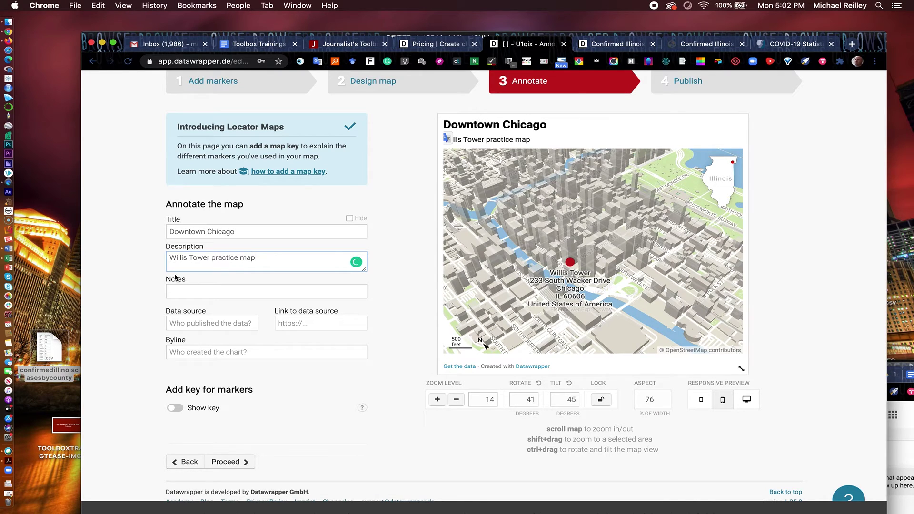
# Fill in the map's byline with the creator's full name
pyautogui.click(187, 347)
pyautogui.write('Mike ')
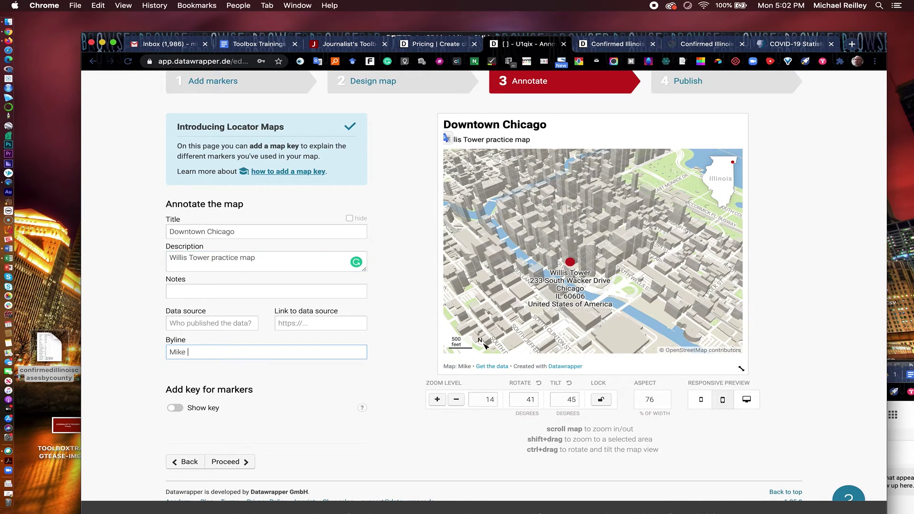
pyautogui.write('Reilley')
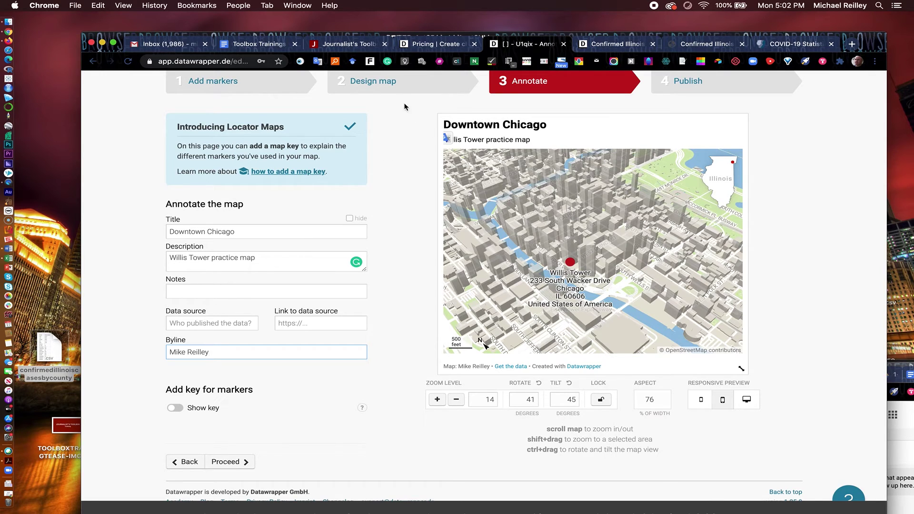
# Review the map's style and extras settings in the Design map stage, and return to the Annotate stage
pyautogui.click(388, 88)
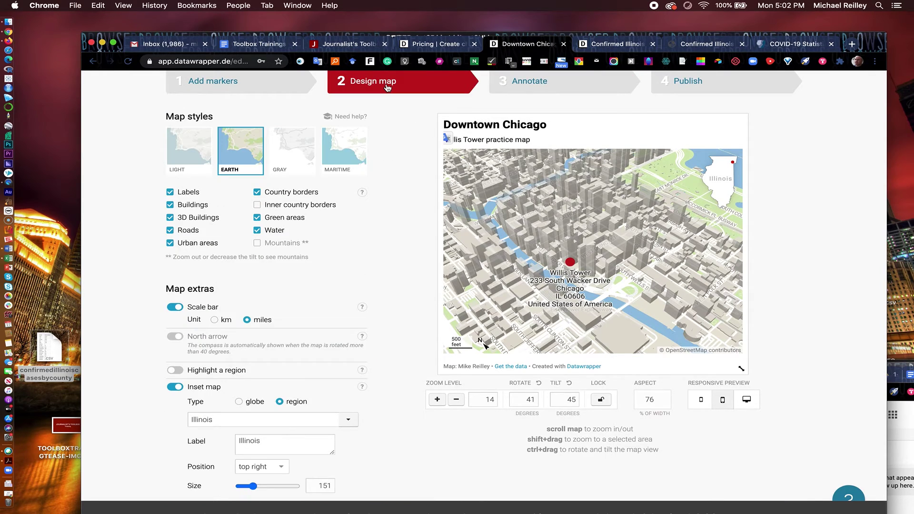
pyautogui.scroll(-5, 337, 311)
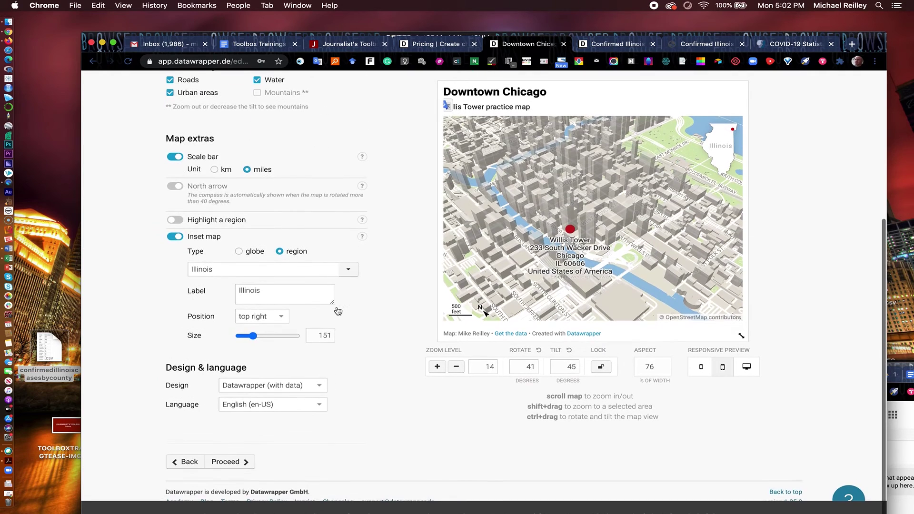
pyautogui.scroll(7, 337, 242)
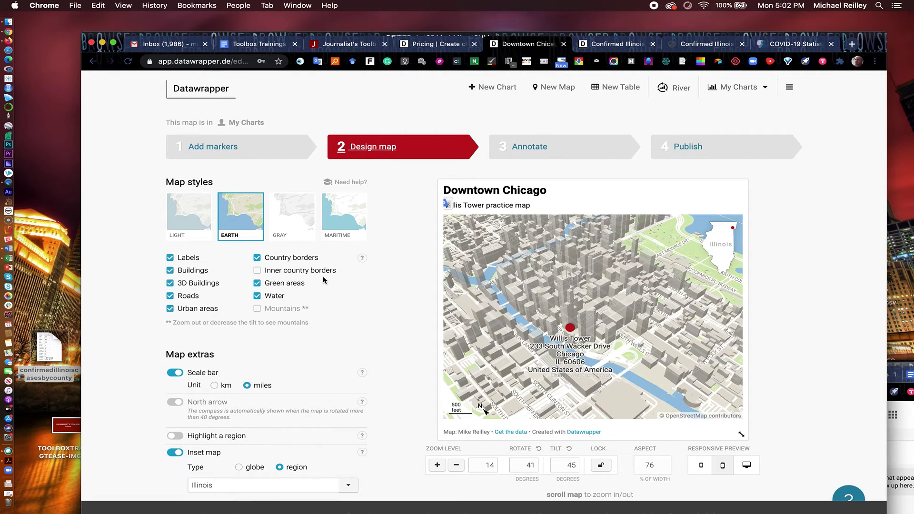
pyautogui.click(523, 145)
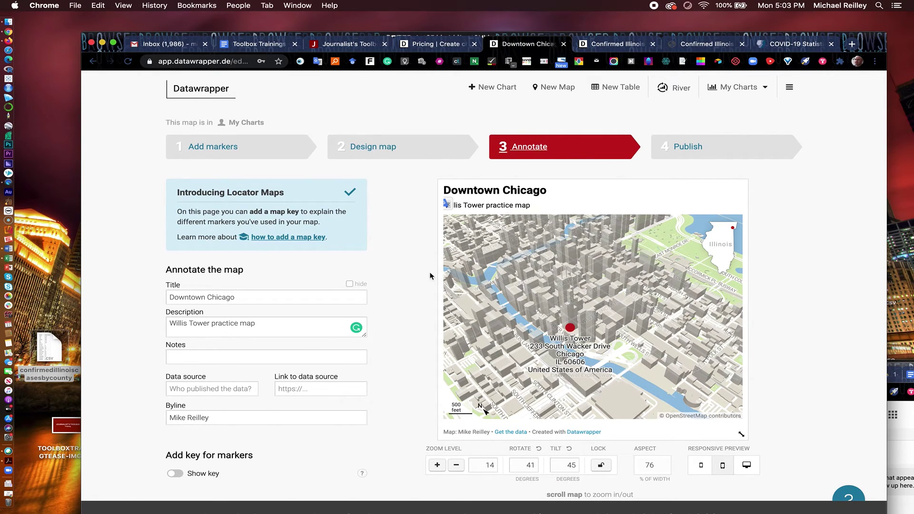
# Publish the Downtown Chicago map and switch to the Toolbox Trainings document in Google Docs
pyautogui.click(693, 148)
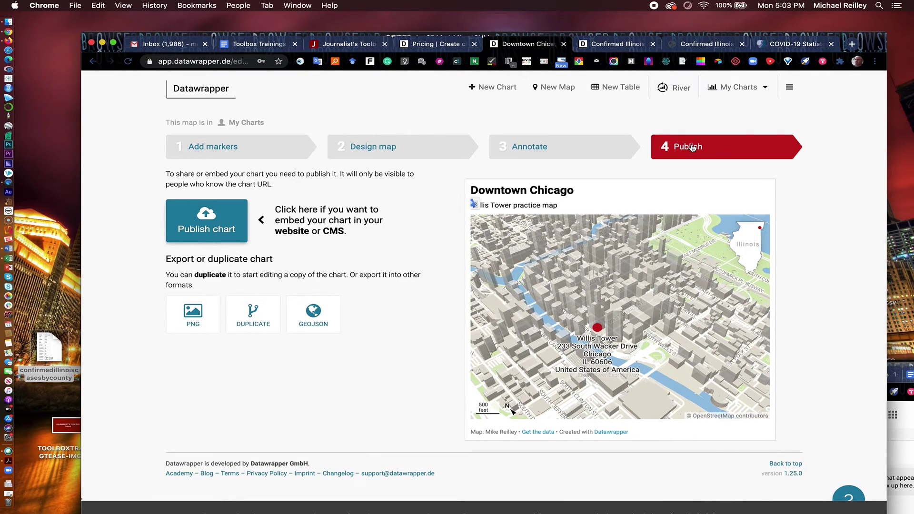
pyautogui.click(208, 224)
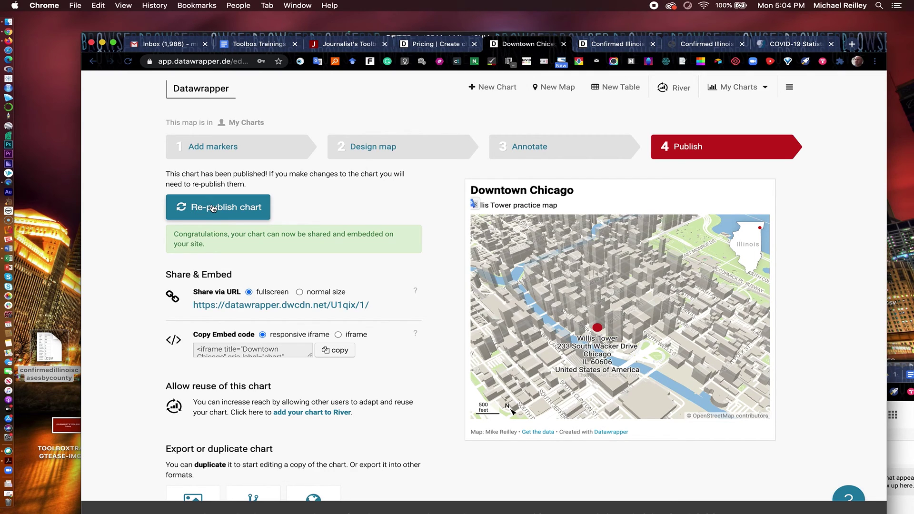
pyautogui.click(261, 46)
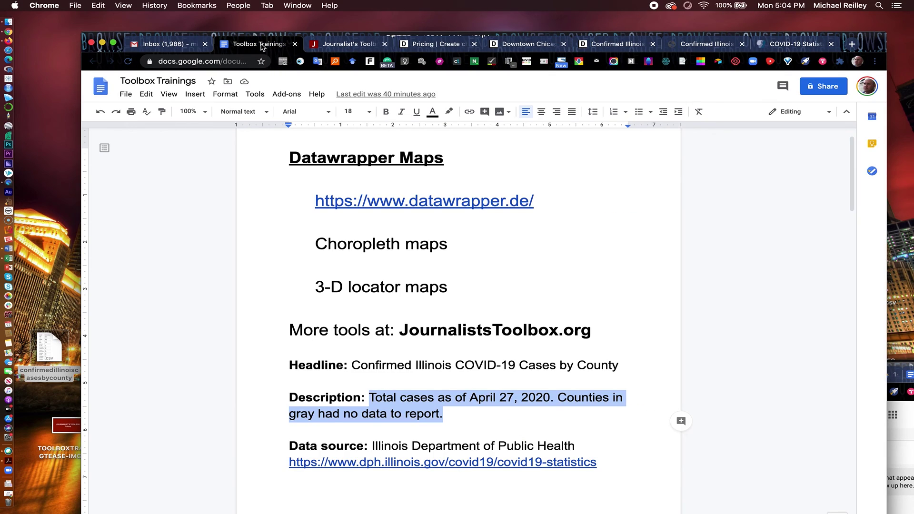